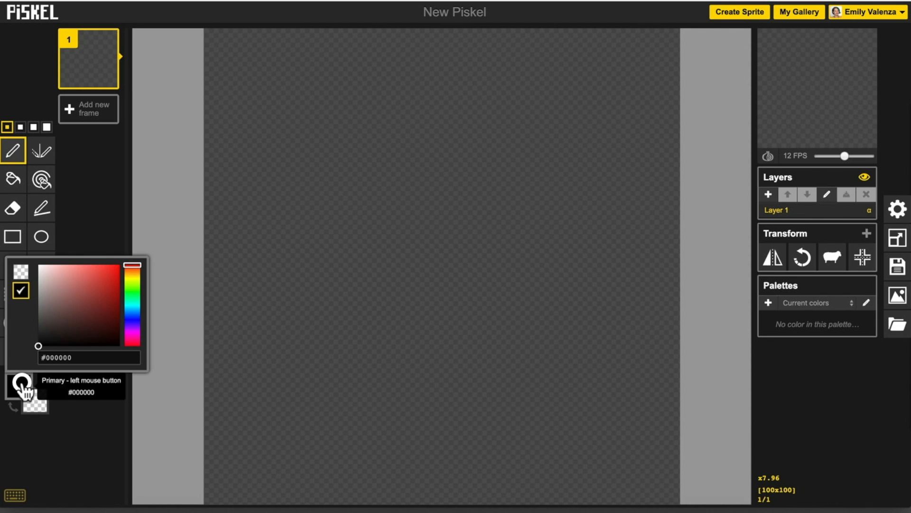
Step: Set the primary colour to dark reddish brown (#4d2222)
{"action": "mouse_move", "coordinate": [72, 326]}
{"action": "left_mouse_down"}
{"action": "mouse_move", "coordinate": [91, 280]}
{"action": "mouse_move", "coordinate": [82, 319]}
{"action": "left_mouse_up"}
{"action": "left_click", "coordinate": [24, 385]}
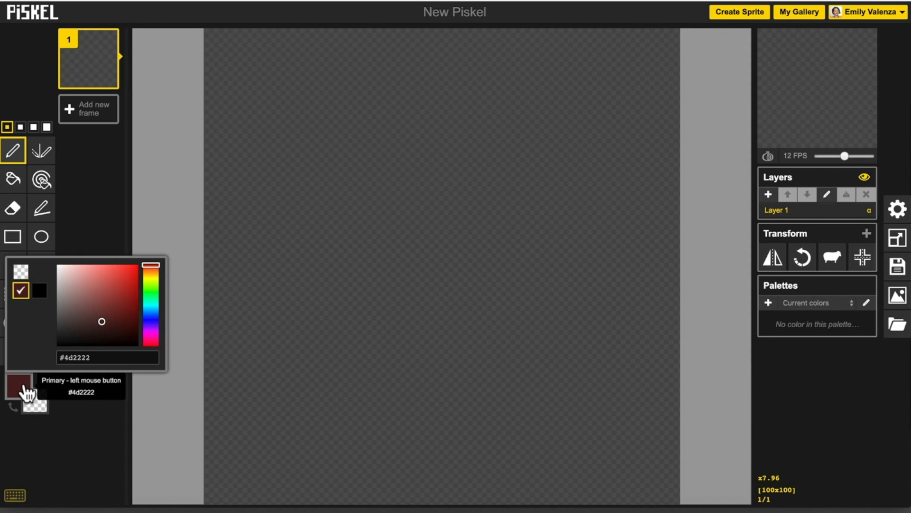
{"action": "mouse_move", "coordinate": [822, 72]}
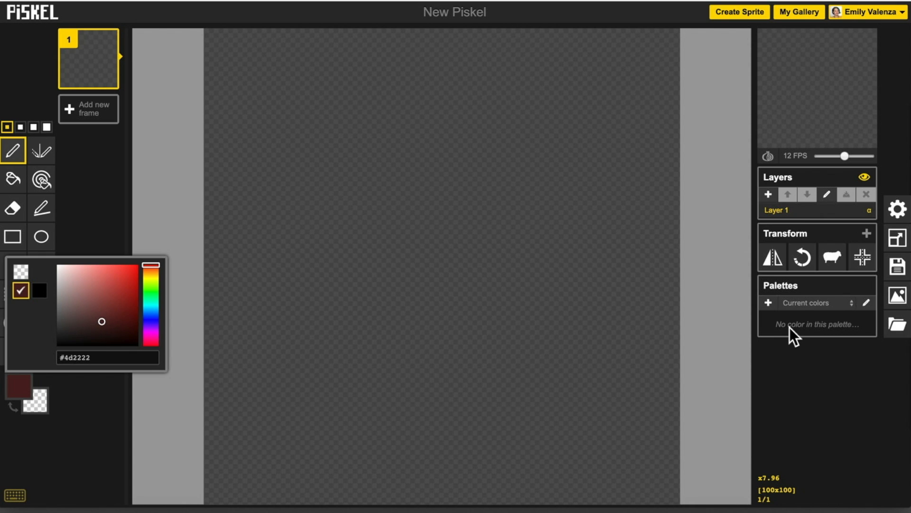
Step: Set the default canvas size to 100 px wide and 100 px high
{"action": "left_click", "coordinate": [899, 239]}
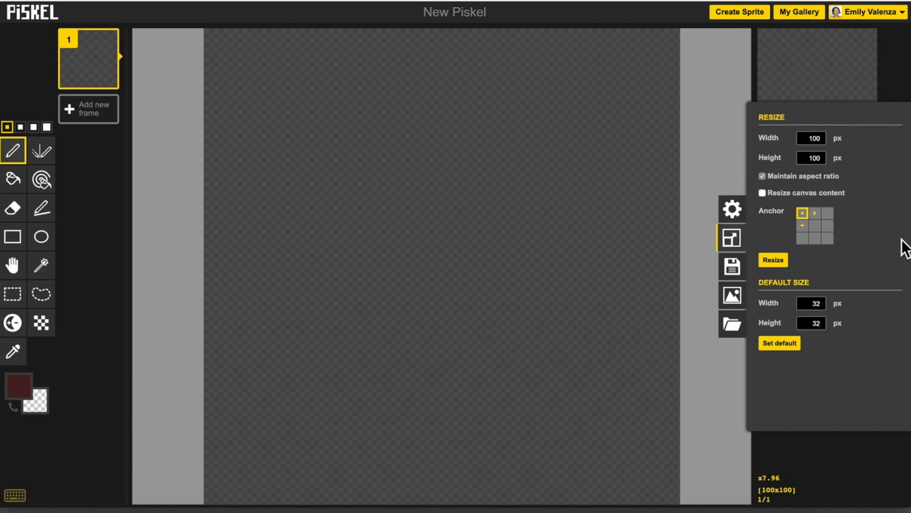
{"action": "left_click_drag", "start_coordinate": [805, 137], "coordinate": [824, 137]}
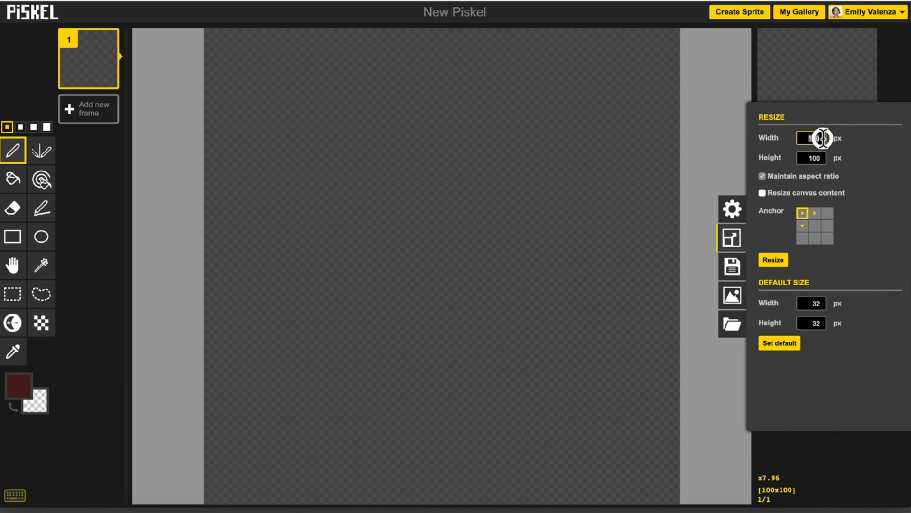
{"action": "left_click", "coordinate": [813, 302]}
{"action": "double_click", "coordinate": [820, 303]}
{"action": "type", "text": "100"}
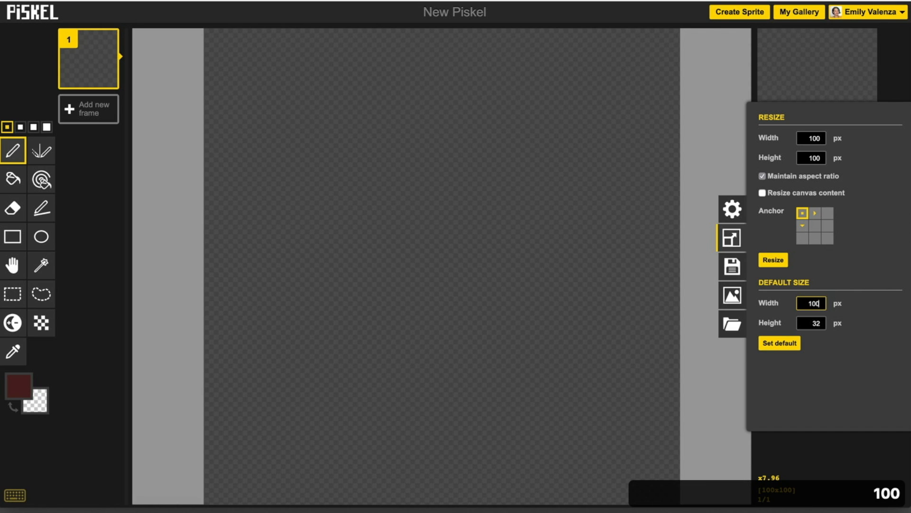
{"action": "left_click", "coordinate": [820, 323]}
{"action": "double_click", "coordinate": [820, 323]}
{"action": "type", "text": "100"}
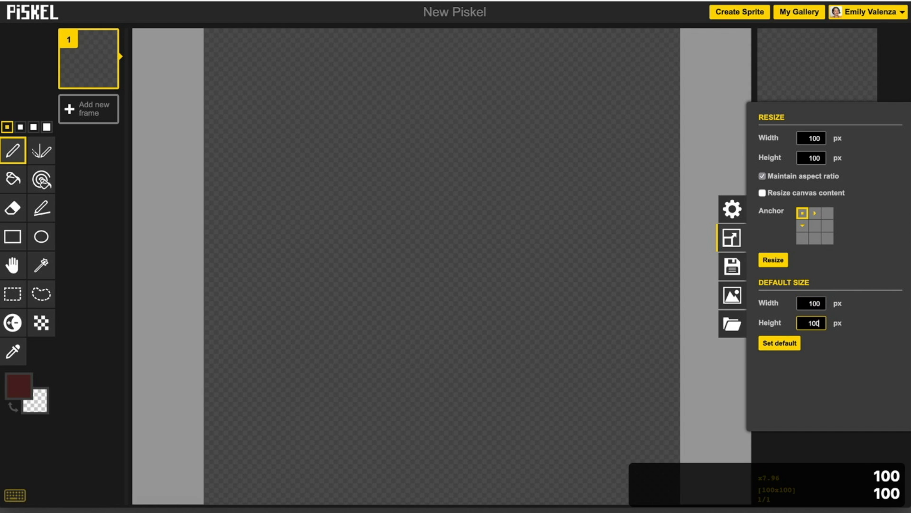
{"action": "left_click", "coordinate": [778, 343]}
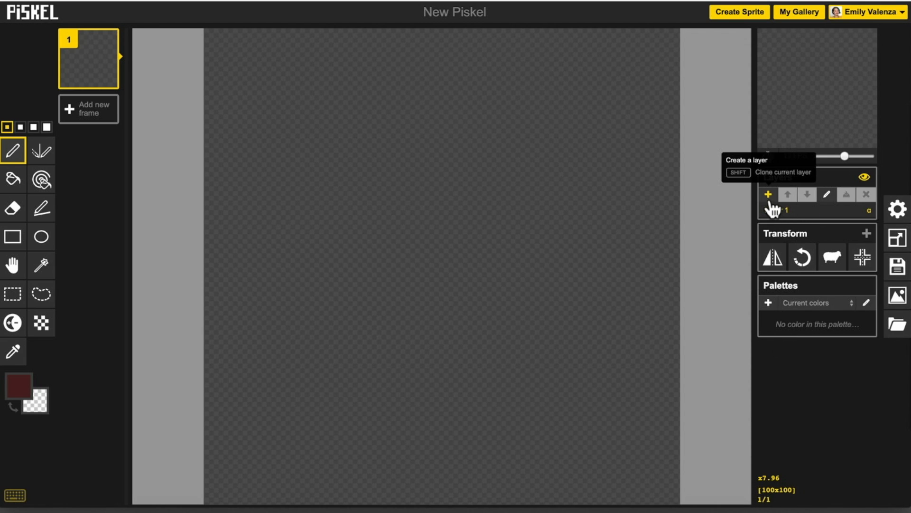
Step: Add four new layers above Layer 1
{"action": "left_click", "coordinate": [768, 194]}
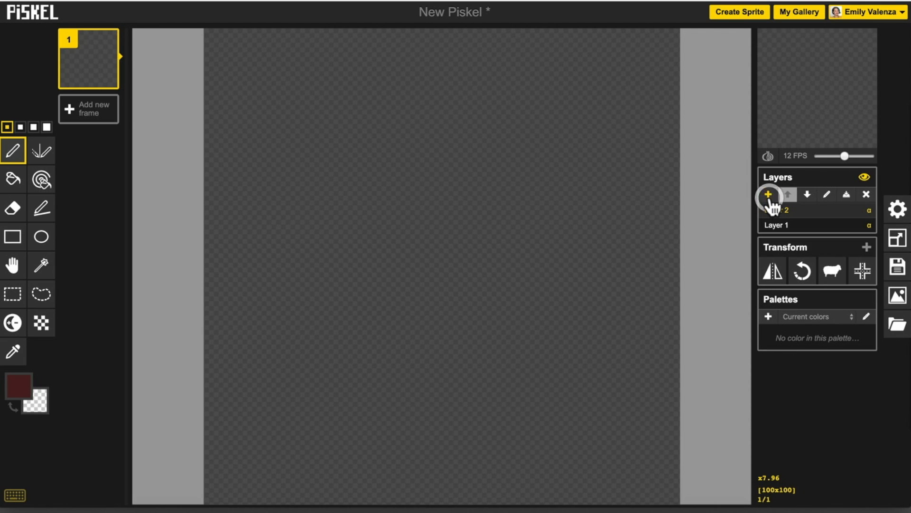
{"action": "left_click", "coordinate": [768, 194]}
{"action": "left_click", "coordinate": [768, 195]}
{"action": "left_click", "coordinate": [768, 195]}
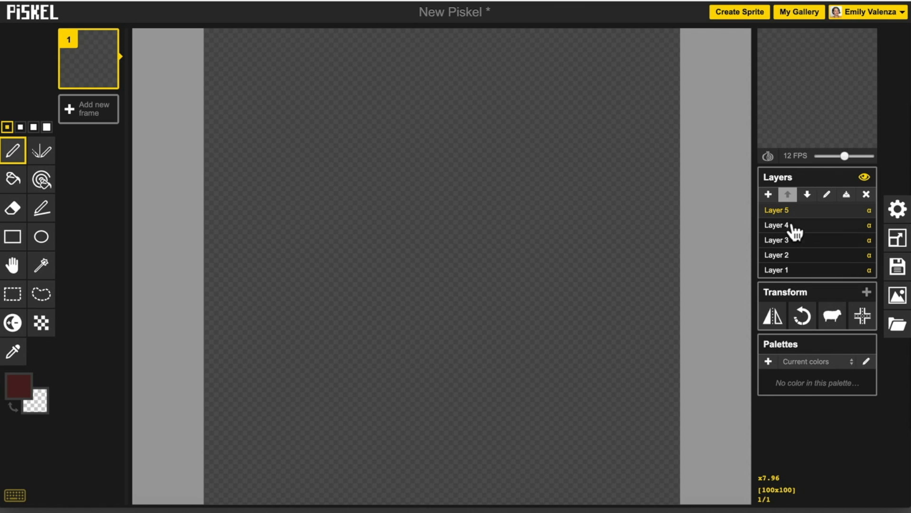
Step: Rename Layer 1 as Background
{"action": "left_click", "coordinate": [796, 270]}
{"action": "left_click", "coordinate": [826, 195]}
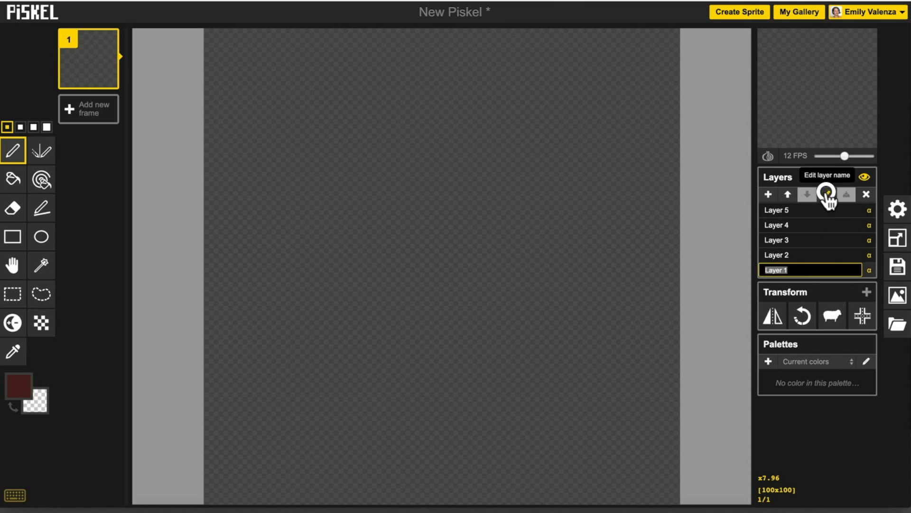
{"action": "type", "text": "Back"}
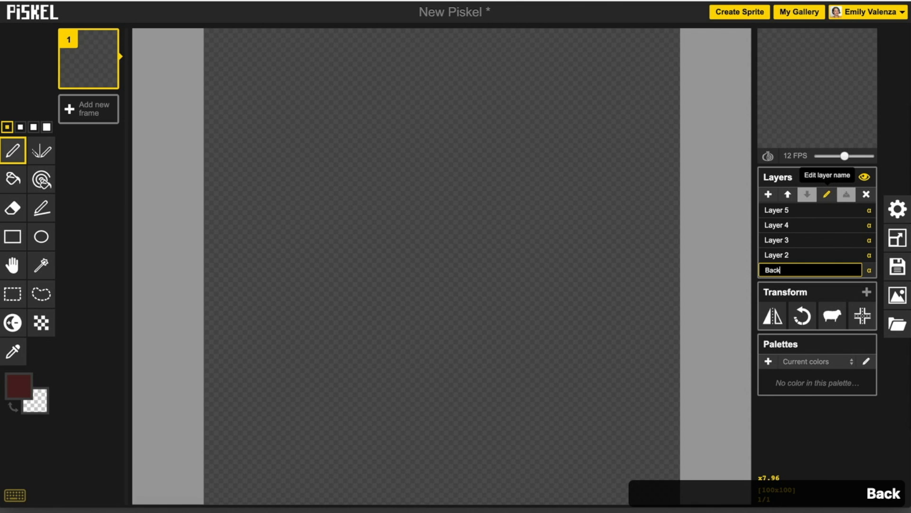
{"action": "type", "text": "ground"}
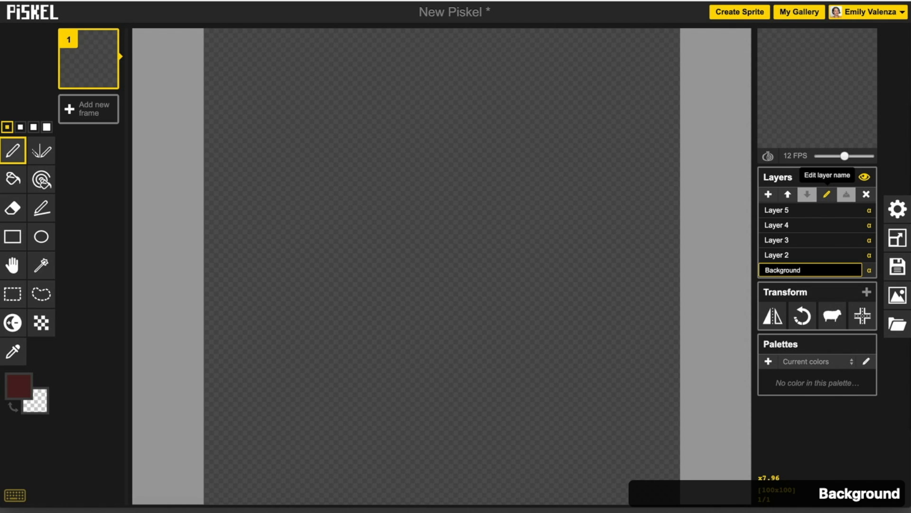
{"action": "key", "text": "Return"}
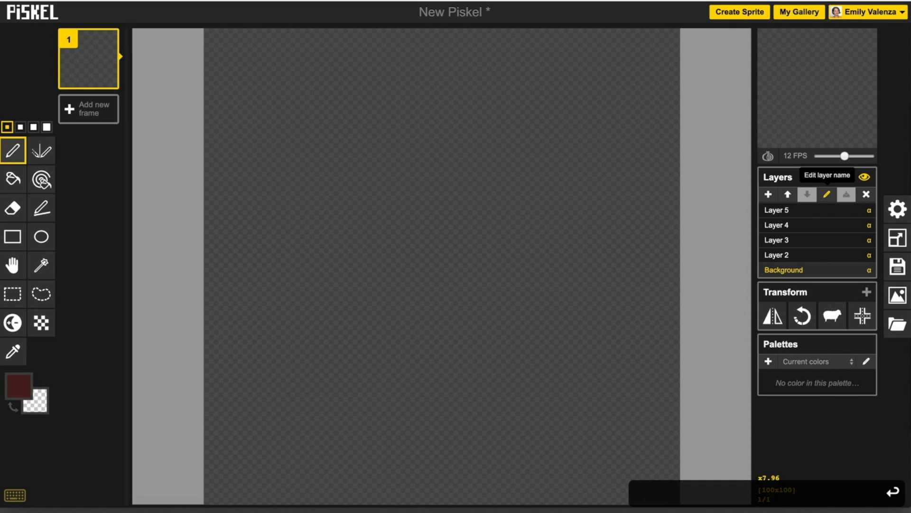
Step: Rename Layer 2 as Face Base
{"action": "left_click", "coordinate": [812, 255]}
{"action": "left_click", "coordinate": [827, 194]}
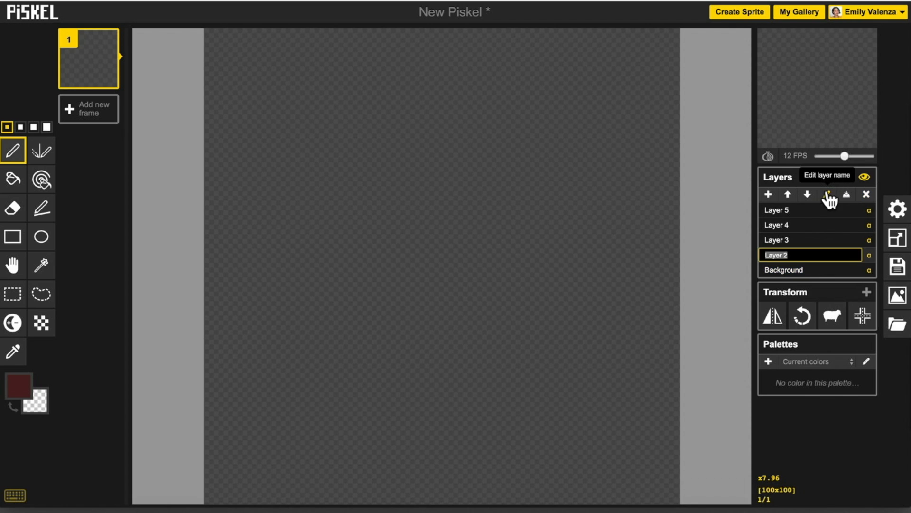
{"action": "type", "text": "Face "}
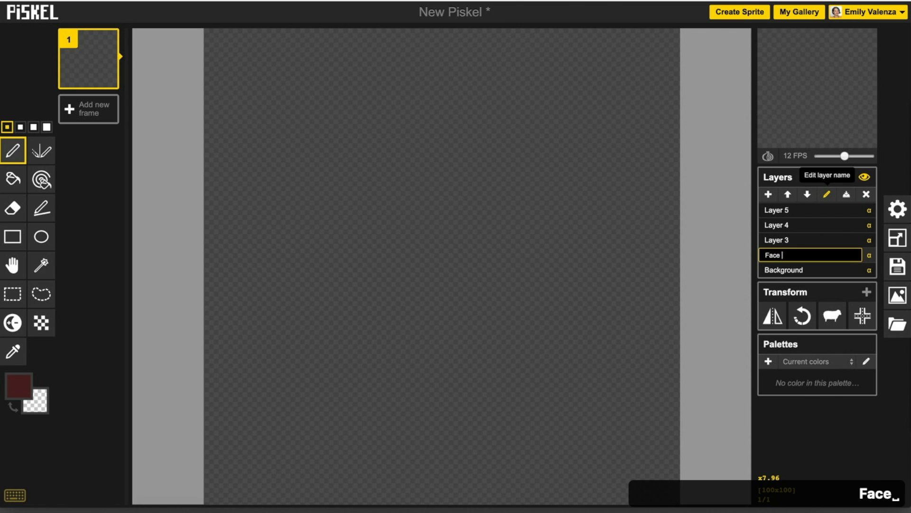
{"action": "type", "text": "Base"}
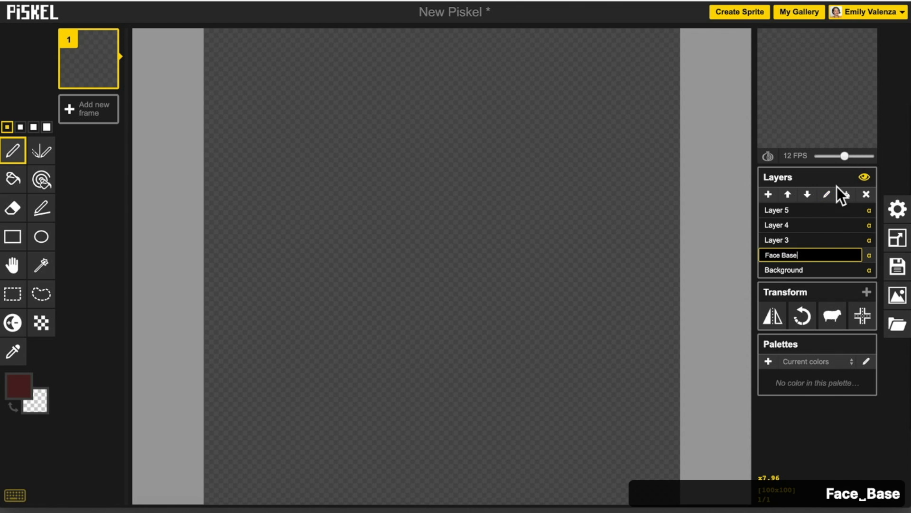
{"action": "key", "text": "Return"}
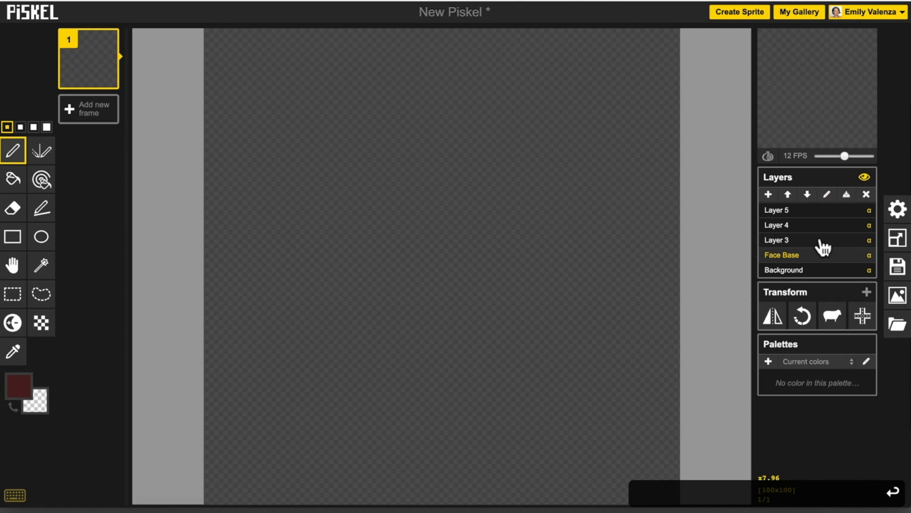
Step: Rename Layer 3 as Eyes
{"action": "left_click", "coordinate": [820, 241]}
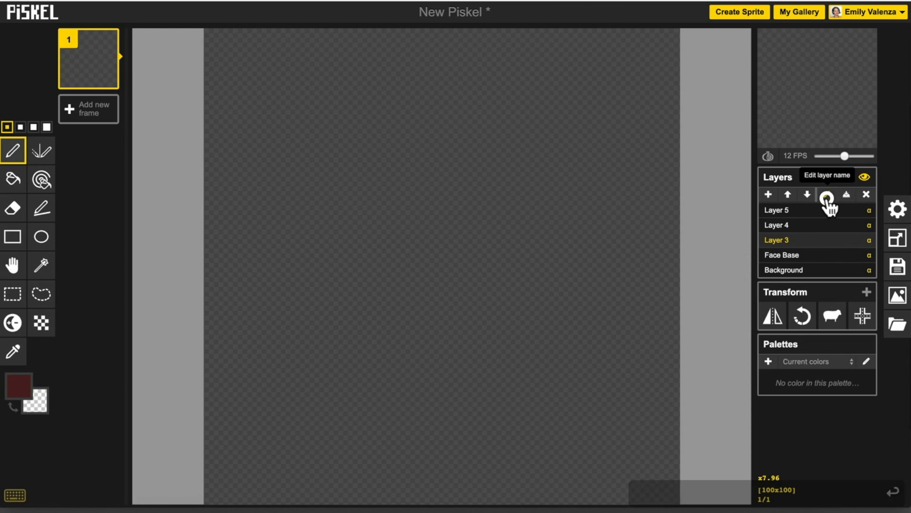
{"action": "left_click", "coordinate": [827, 195]}
{"action": "type", "text": "Eyes"}
{"action": "key", "text": "Return"}
Step: Rename Layer 4 as Eyebrows
{"action": "left_click", "coordinate": [806, 227]}
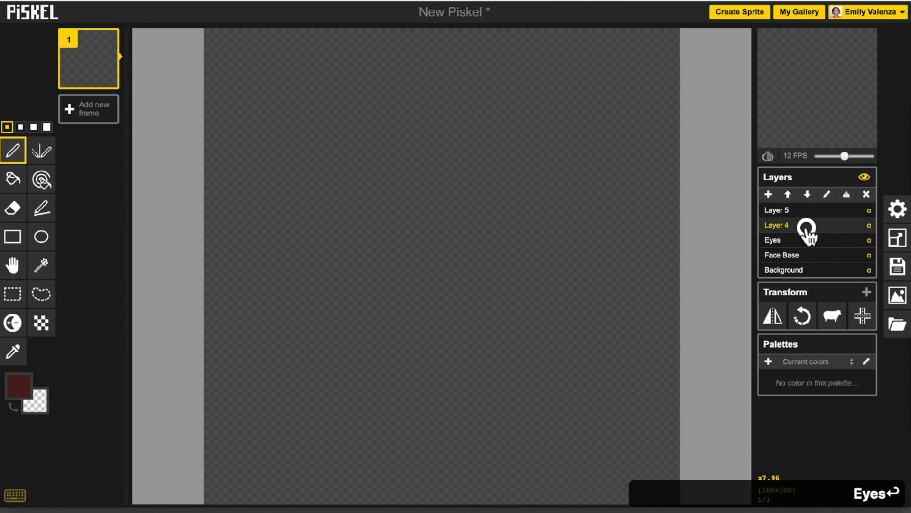
{"action": "left_click", "coordinate": [827, 195]}
{"action": "type", "text": "Eyebrows"}
{"action": "key", "text": "Return"}
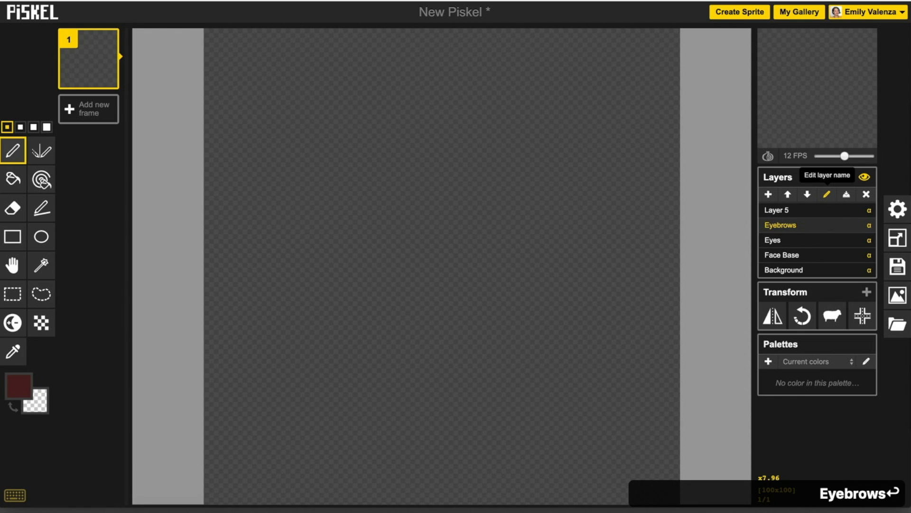
Step: Rename Layer 5 as Mouth
{"action": "left_click", "coordinate": [806, 211]}
{"action": "left_click", "coordinate": [826, 194]}
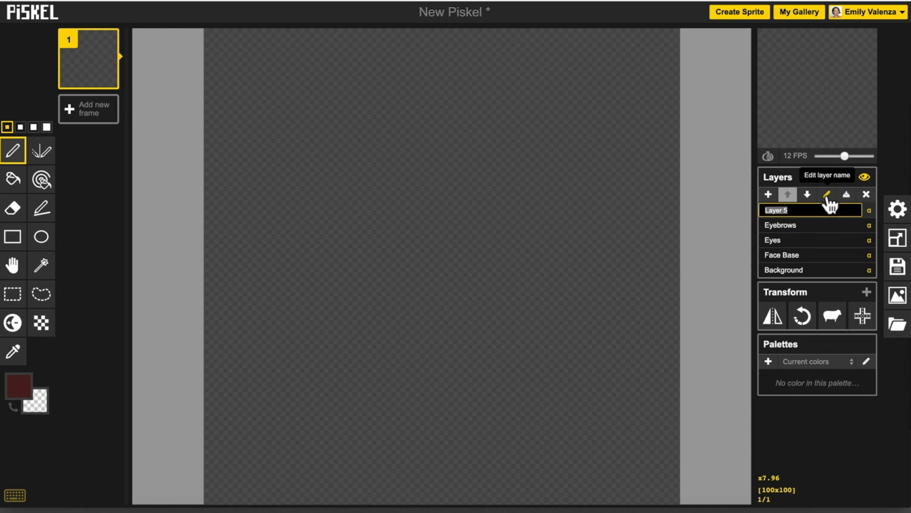
{"action": "type", "text": "Mouth"}
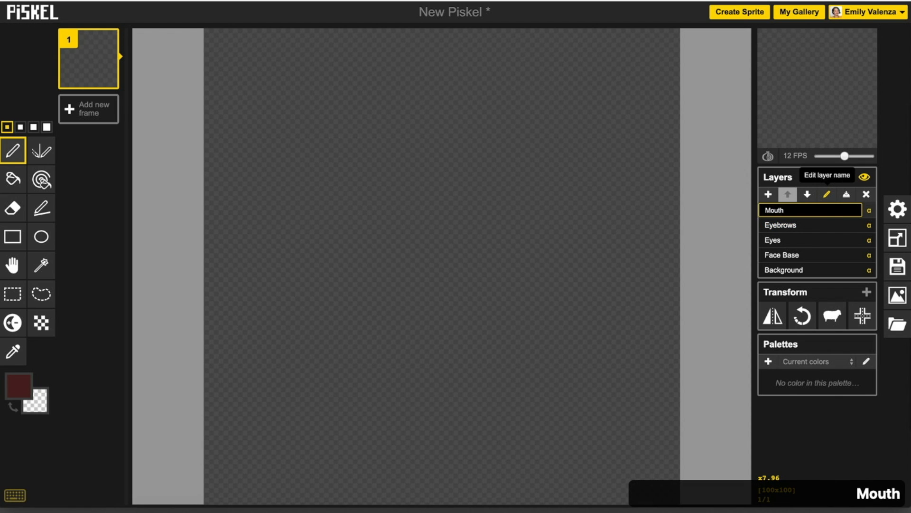
{"action": "key", "text": "Return"}
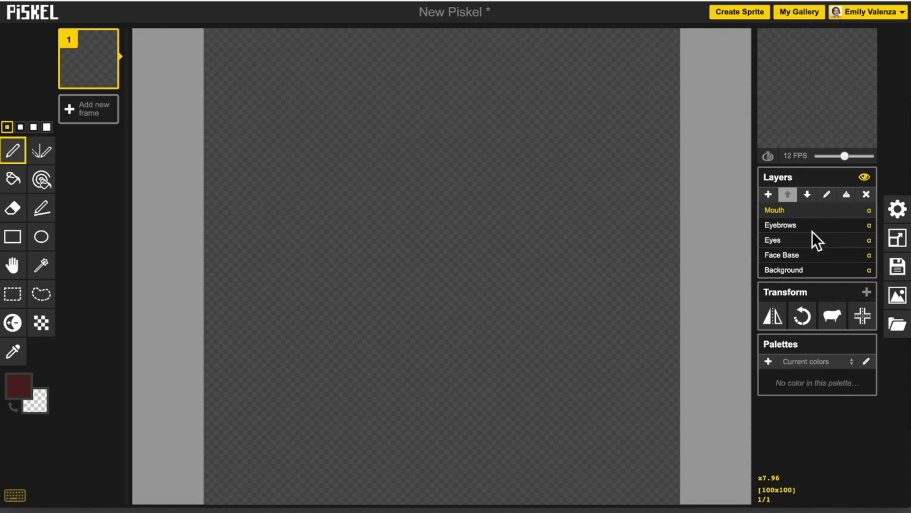
Step: Fill the whole canvas of the Background layer with cyan (#00f0f0) using the Paint bucket tool
{"action": "left_click", "coordinate": [808, 271]}
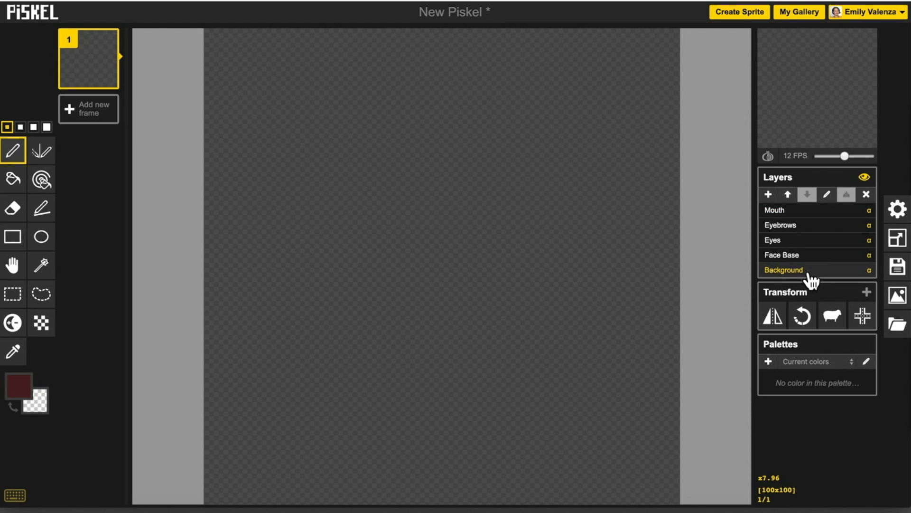
{"action": "left_click", "coordinate": [13, 180]}
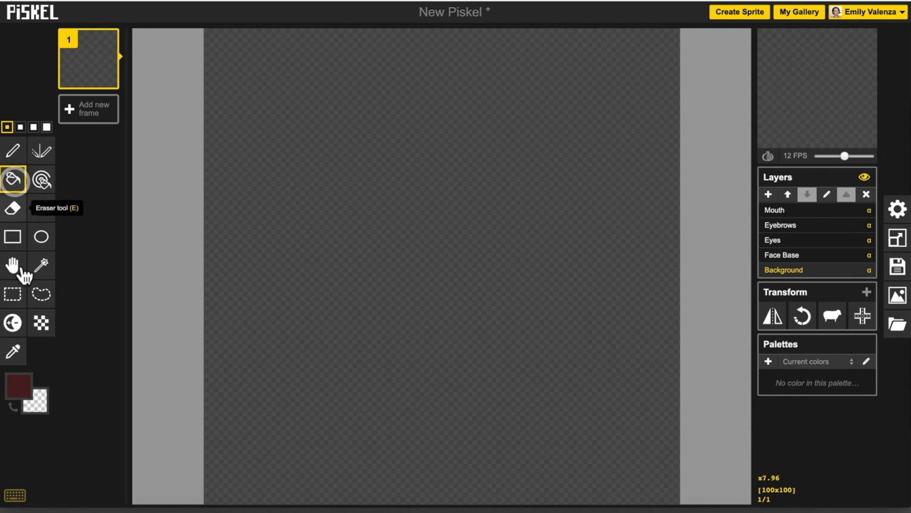
{"action": "left_click", "coordinate": [21, 385]}
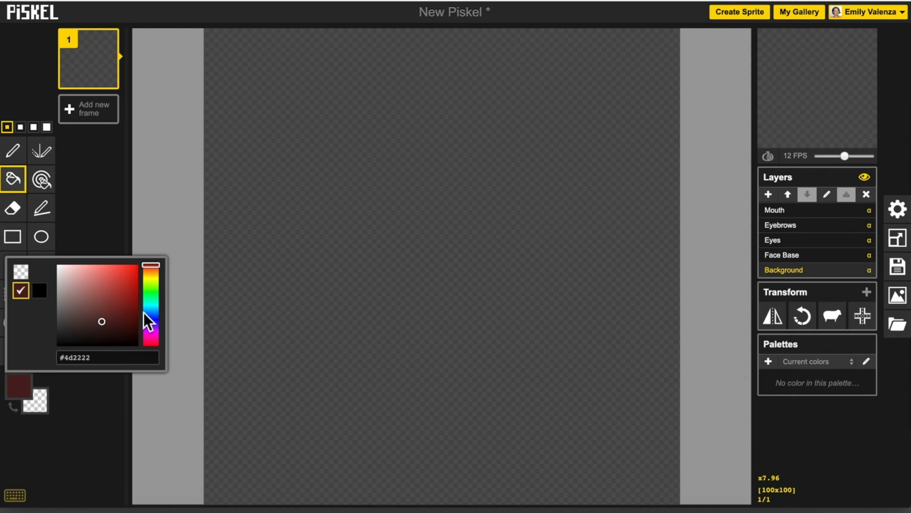
{"action": "left_click", "coordinate": [149, 311]}
{"action": "left_click_drag", "start_coordinate": [148, 312], "coordinate": [143, 270]}
{"action": "left_click", "coordinate": [357, 235]}
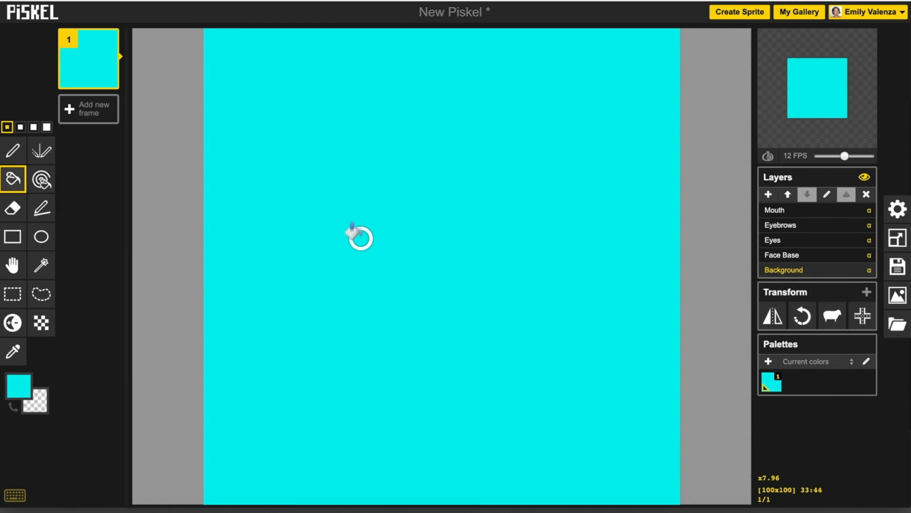
Step: Draw a wavy dark green (#196714) horizon line across the middle of the Background layer and fill the area below it with the same green
{"action": "left_click", "coordinate": [12, 153]}
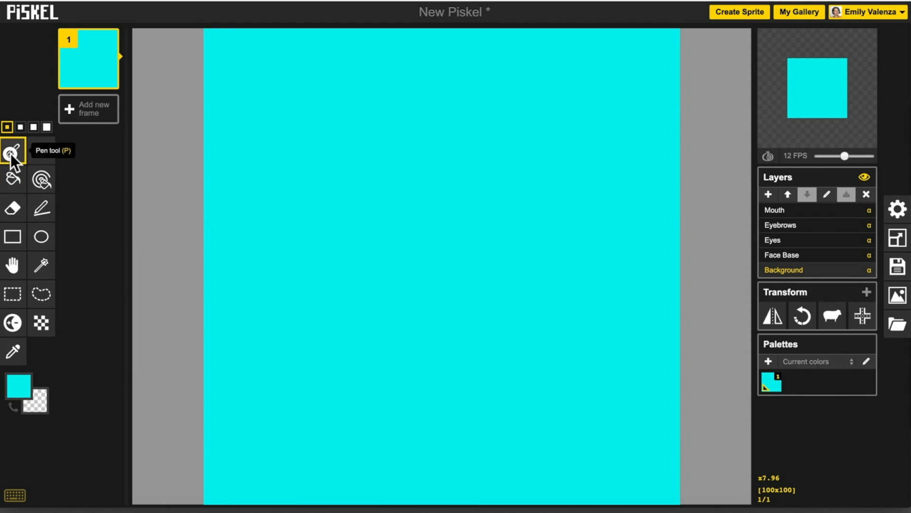
{"action": "left_click", "coordinate": [19, 385]}
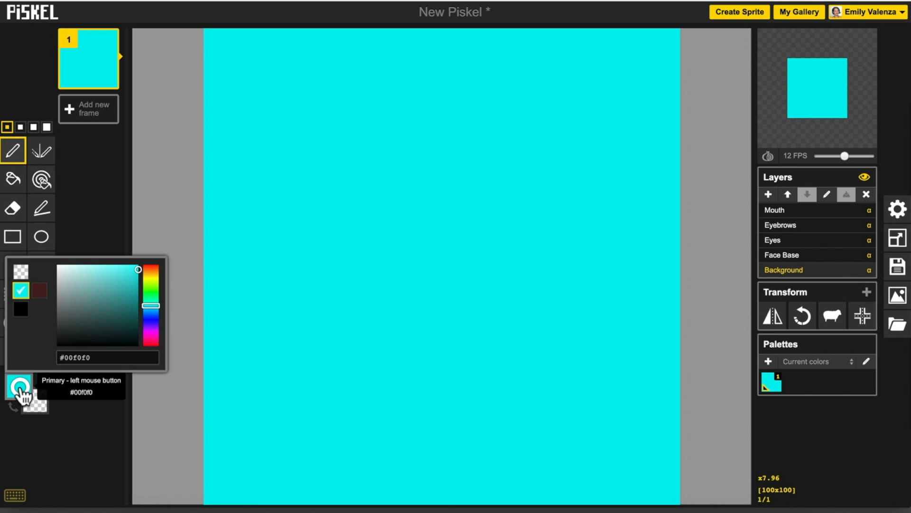
{"action": "left_click", "coordinate": [154, 289]}
{"action": "left_click_drag", "start_coordinate": [116, 317], "coordinate": [123, 313]}
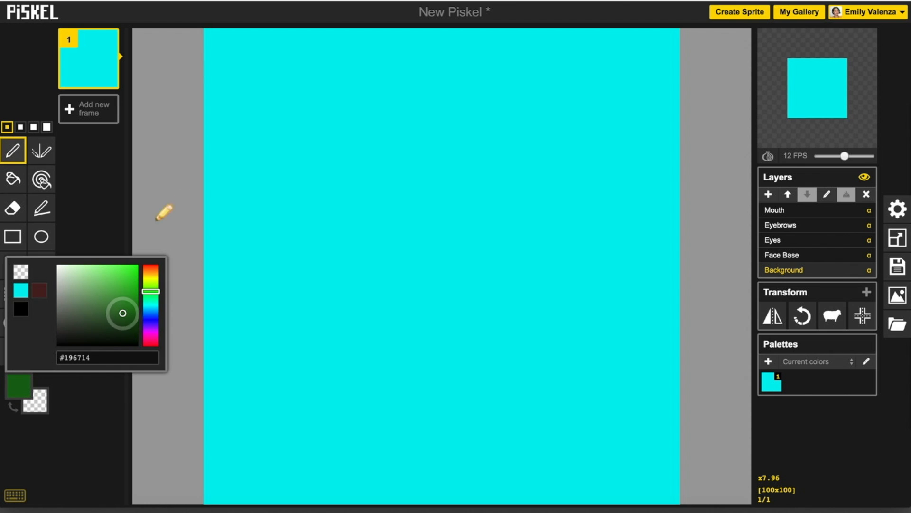
{"action": "mouse_move", "coordinate": [207, 268]}
{"action": "left_mouse_down"}
{"action": "mouse_move", "coordinate": [268, 278]}
{"action": "mouse_move", "coordinate": [328, 311]}
{"action": "mouse_move", "coordinate": [399, 319]}
{"action": "mouse_move", "coordinate": [543, 307]}
{"action": "mouse_move", "coordinate": [642, 319]}
{"action": "mouse_move", "coordinate": [688, 300]}
{"action": "left_mouse_up"}
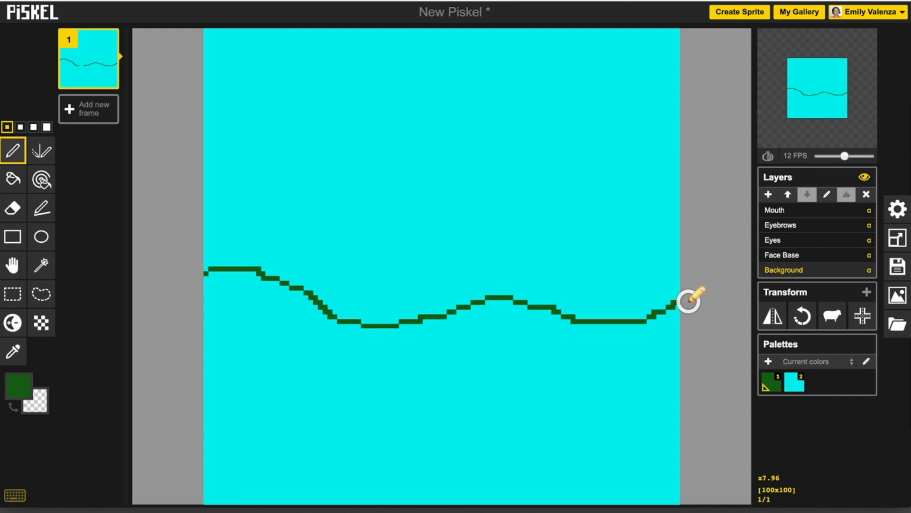
{"action": "left_click", "coordinate": [14, 180]}
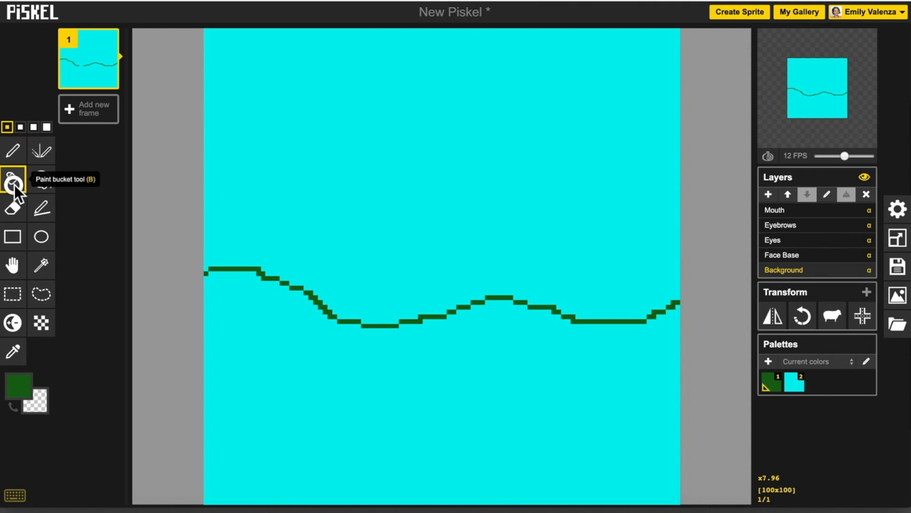
{"action": "left_click", "coordinate": [226, 340]}
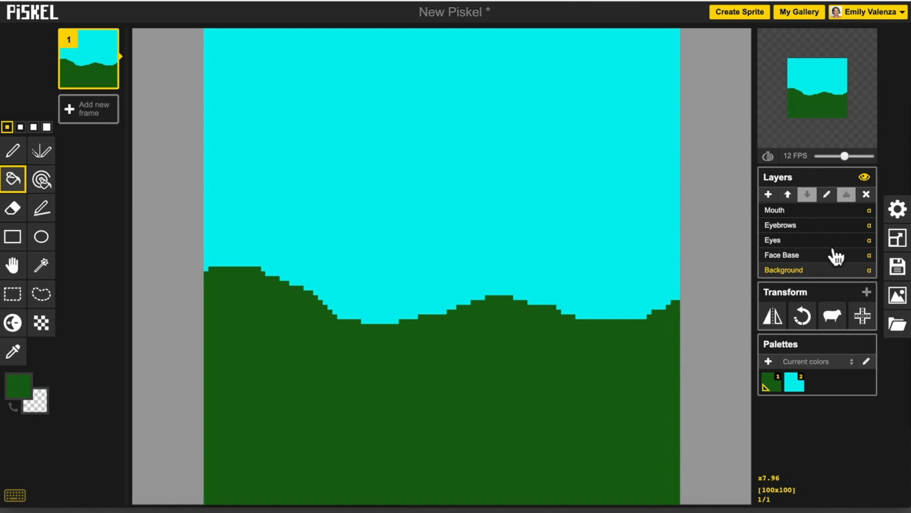
Step: Compare how the landscape displays with the Face Base layer active and with the Background layer active
{"action": "left_click", "coordinate": [819, 256]}
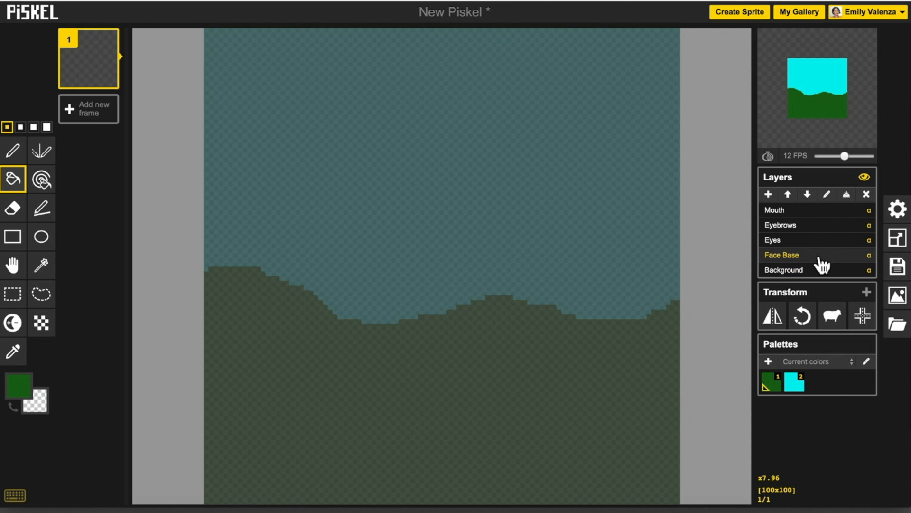
{"action": "left_click", "coordinate": [814, 268]}
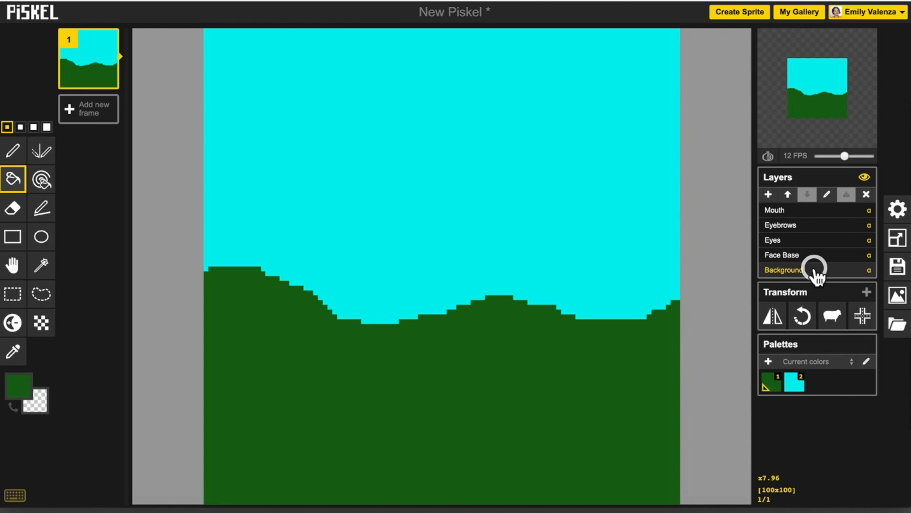
Step: Draw a tall tan (#e8b767) oval head outline on the Face Base layer and shift it slightly left towards the canvas centre
{"action": "left_click", "coordinate": [812, 255]}
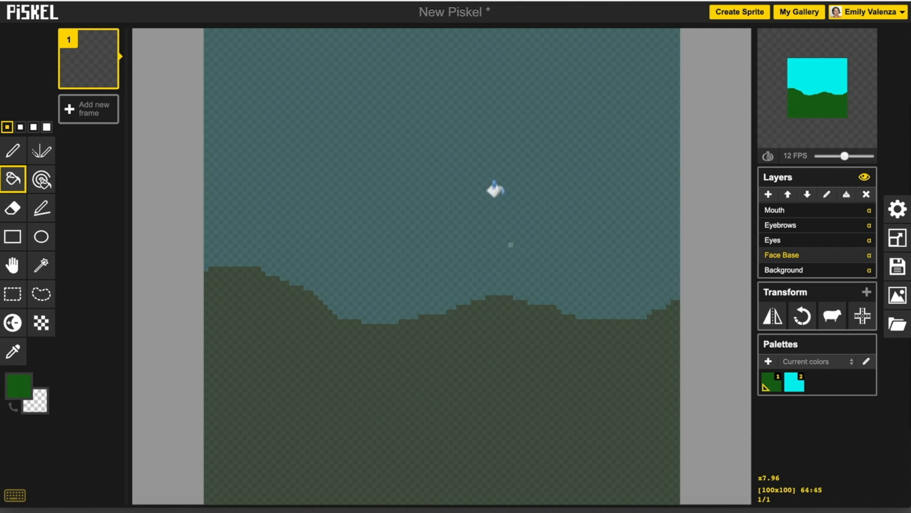
{"action": "mouse_move", "coordinate": [828, 124]}
{"action": "left_click", "coordinate": [41, 238]}
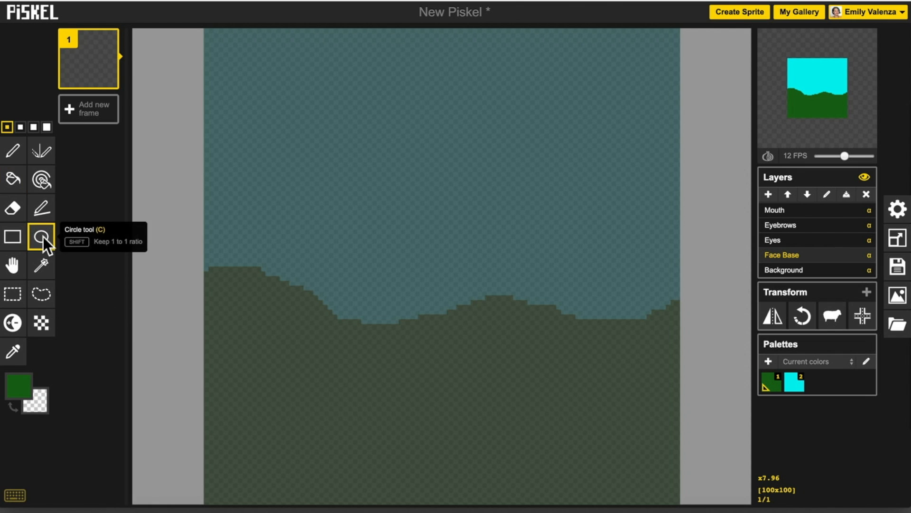
{"action": "left_click", "coordinate": [22, 387]}
{"action": "left_click_drag", "start_coordinate": [148, 291], "coordinate": [150, 274]}
{"action": "left_click", "coordinate": [129, 285]}
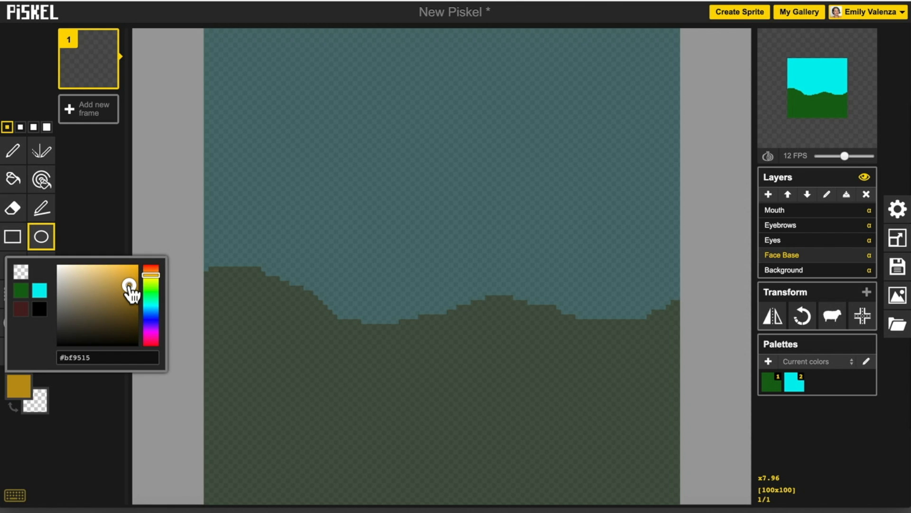
{"action": "left_click", "coordinate": [153, 274]}
{"action": "mouse_move", "coordinate": [135, 281]}
{"action": "left_mouse_down"}
{"action": "mouse_move", "coordinate": [134, 318]}
{"action": "mouse_move", "coordinate": [136, 287]}
{"action": "mouse_move", "coordinate": [102, 280]}
{"action": "mouse_move", "coordinate": [110, 271]}
{"action": "mouse_move", "coordinate": [106, 284]}
{"action": "mouse_move", "coordinate": [102, 273]}
{"action": "left_mouse_up"}
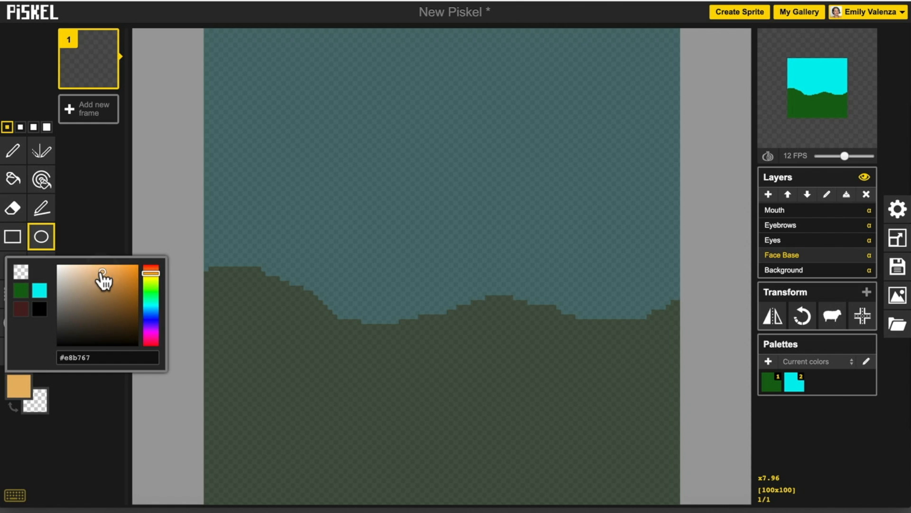
{"action": "left_click", "coordinate": [44, 232]}
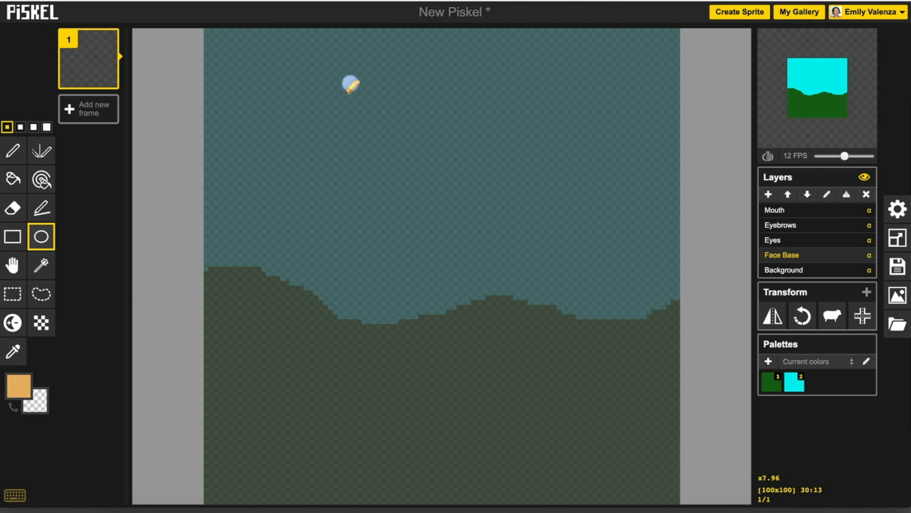
{"action": "mouse_move", "coordinate": [344, 78]}
{"action": "left_mouse_down"}
{"action": "mouse_move", "coordinate": [466, 282]}
{"action": "mouse_move", "coordinate": [525, 358]}
{"action": "mouse_move", "coordinate": [569, 384]}
{"action": "mouse_move", "coordinate": [576, 372]}
{"action": "left_mouse_up"}
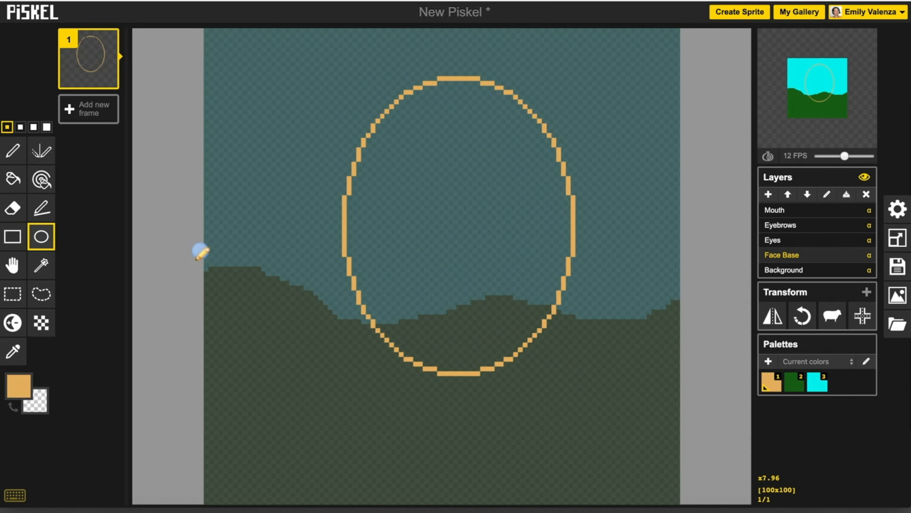
{"action": "left_click", "coordinate": [12, 267]}
{"action": "left_click_drag", "start_coordinate": [468, 206], "coordinate": [437, 202]}
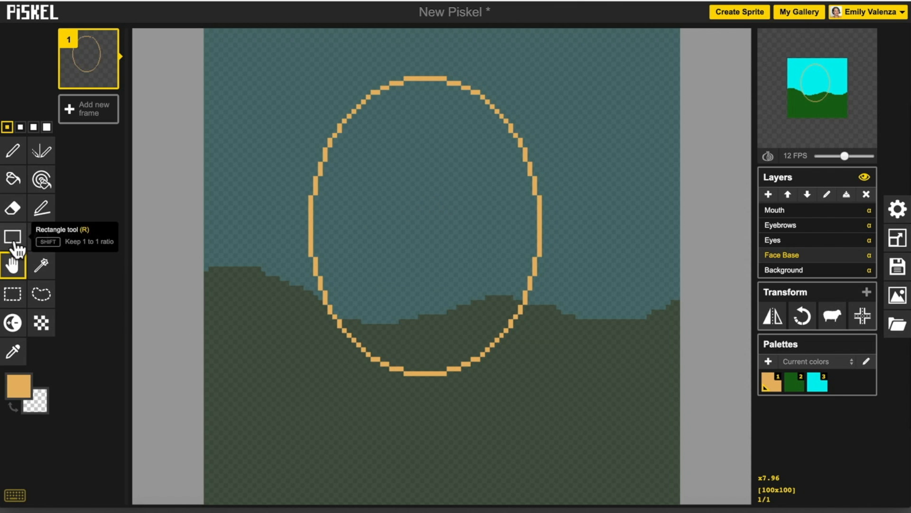
Step: Draw a rectangular neck outline overlapping the chin and a wide oval shoulder outline running off the canvas's lower edge
{"action": "left_click_drag", "start_coordinate": [387, 340], "coordinate": [461, 474]}
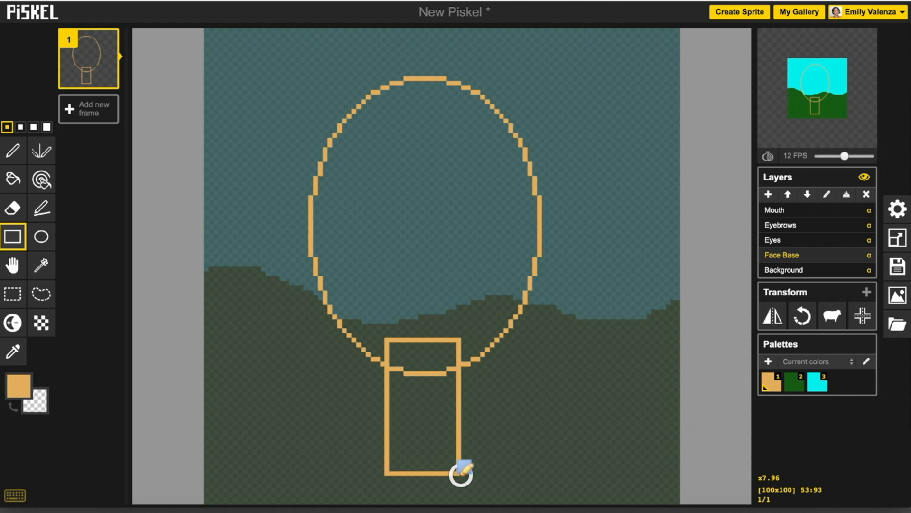
{"action": "left_click", "coordinate": [41, 237]}
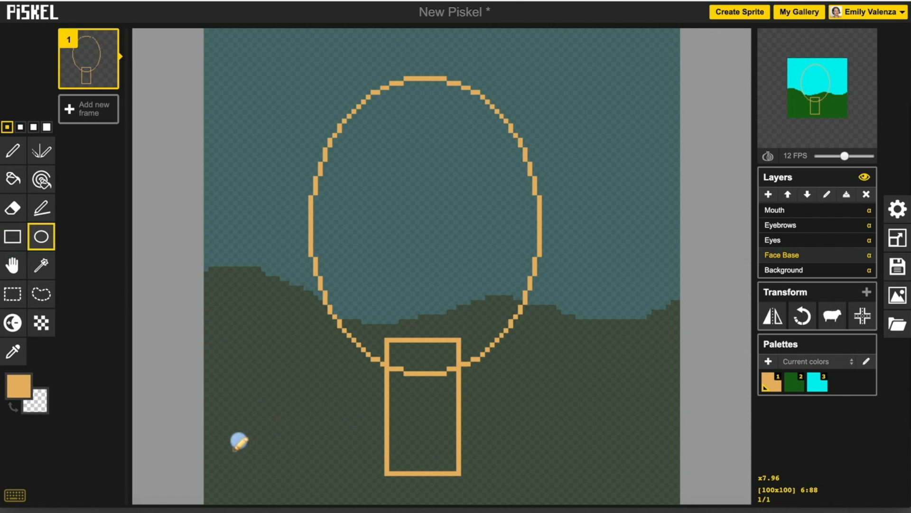
{"action": "left_click_drag", "start_coordinate": [233, 439], "coordinate": [636, 512]}
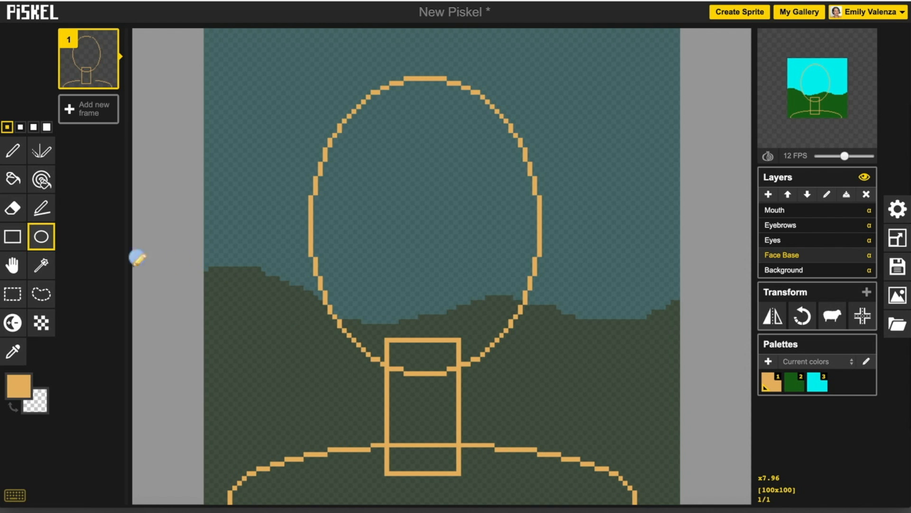
Step: Fill the head, neck and shoulder outlines completely with the tan skin colour using the Paint bucket tool
{"action": "left_click", "coordinate": [13, 179]}
{"action": "left_click", "coordinate": [407, 240]}
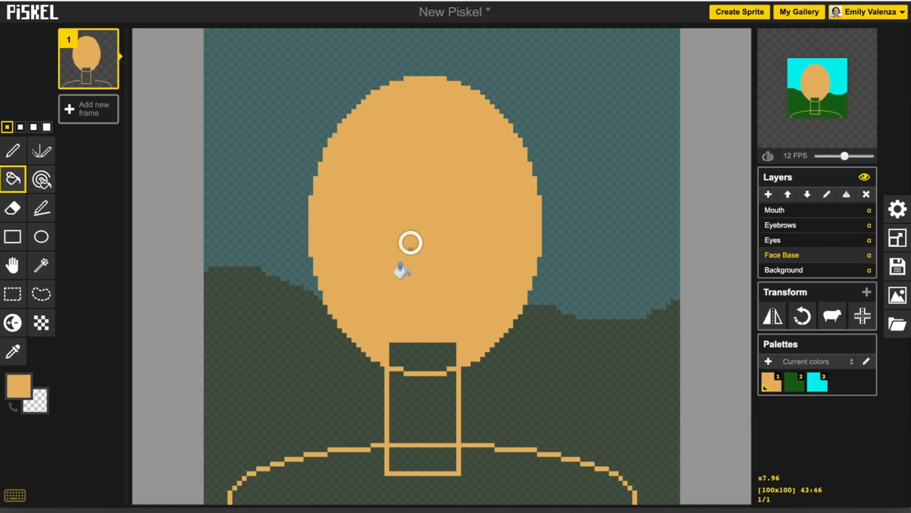
{"action": "left_click", "coordinate": [410, 355]}
{"action": "left_click", "coordinate": [413, 394]}
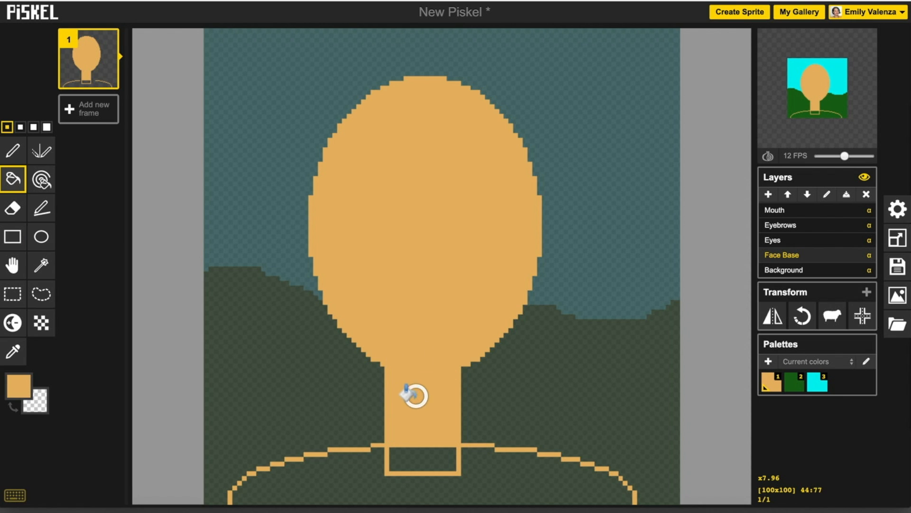
{"action": "left_click", "coordinate": [406, 460]}
{"action": "left_click", "coordinate": [365, 462]}
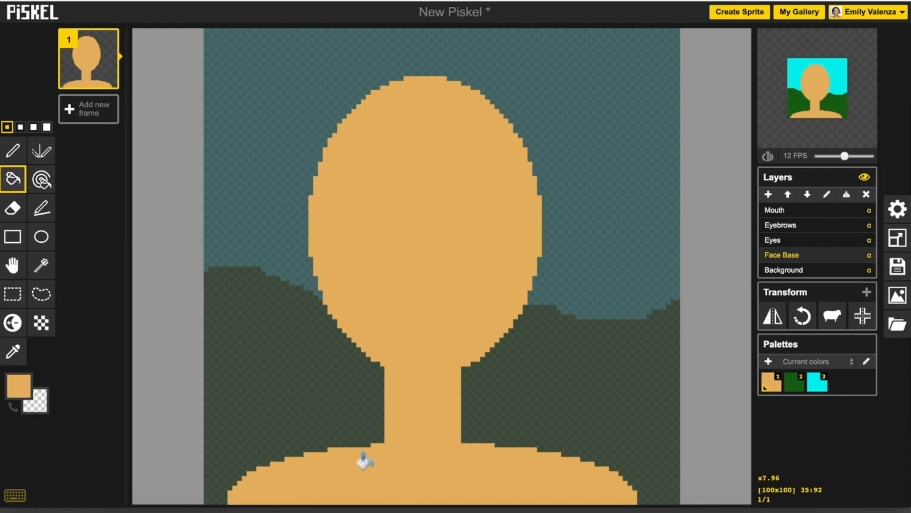
Step: Paint a curved darker brown (#c59953) shadow under the chin across the neck with the Pen tool at 2 px
{"action": "left_click", "coordinate": [20, 394]}
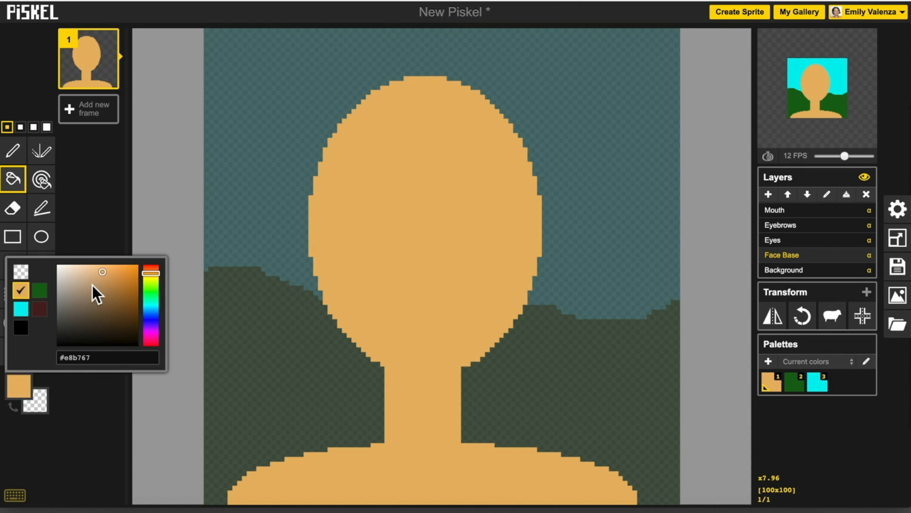
{"action": "left_click_drag", "start_coordinate": [103, 275], "coordinate": [104, 281]}
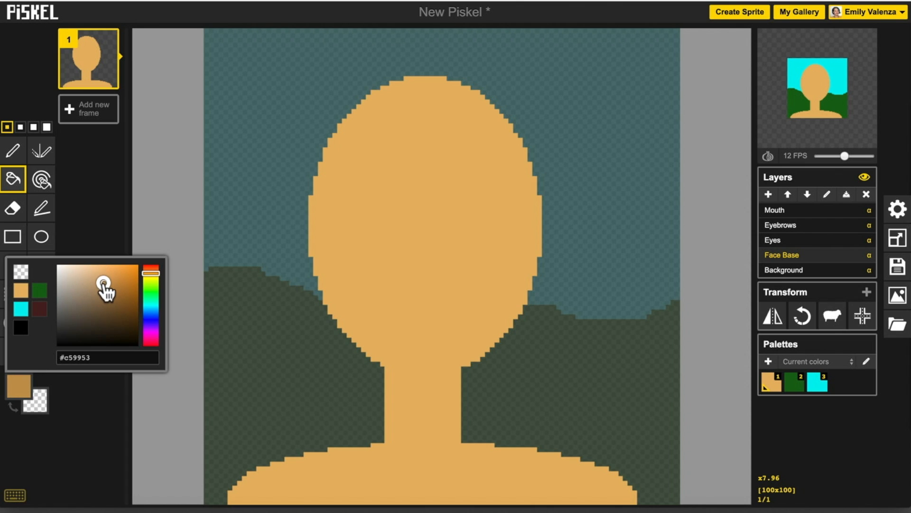
{"action": "left_click", "coordinate": [13, 150]}
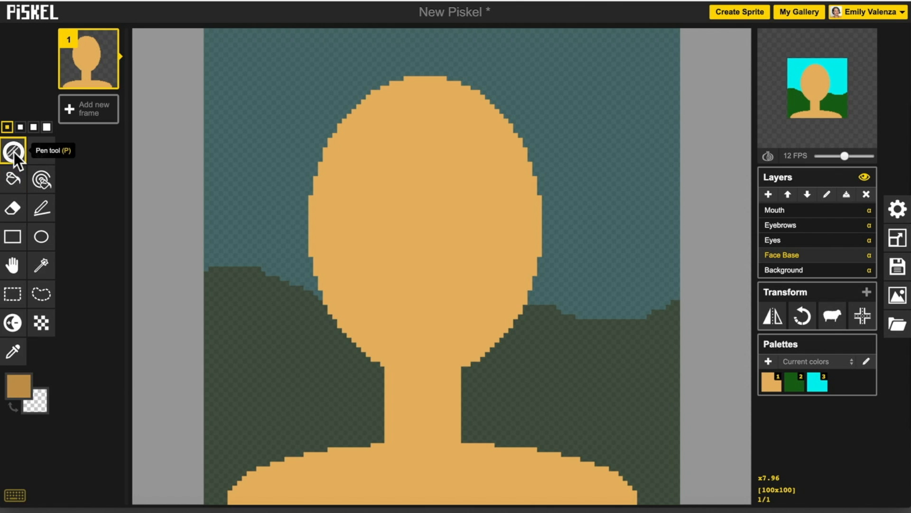
{"action": "left_click", "coordinate": [20, 127]}
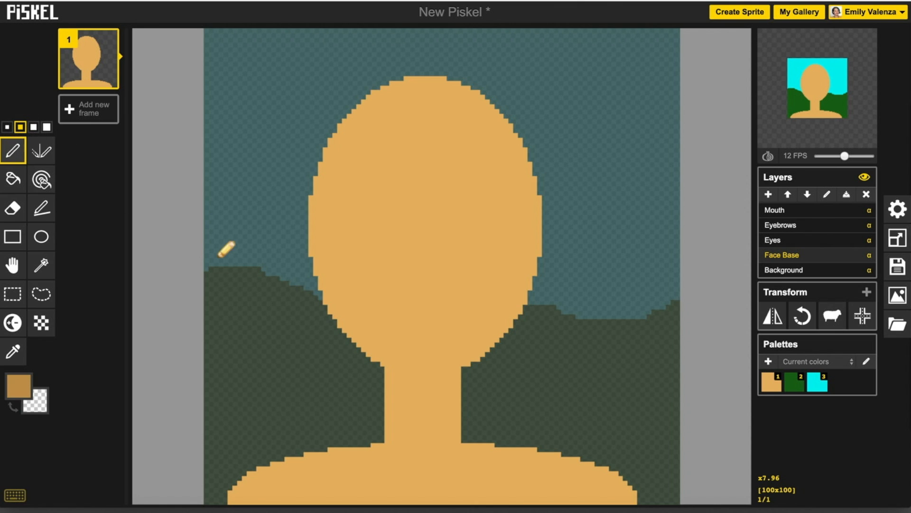
{"action": "mouse_move", "coordinate": [394, 374]}
{"action": "left_mouse_down"}
{"action": "mouse_move", "coordinate": [457, 376]}
{"action": "mouse_move", "coordinate": [410, 380]}
{"action": "left_mouse_up"}
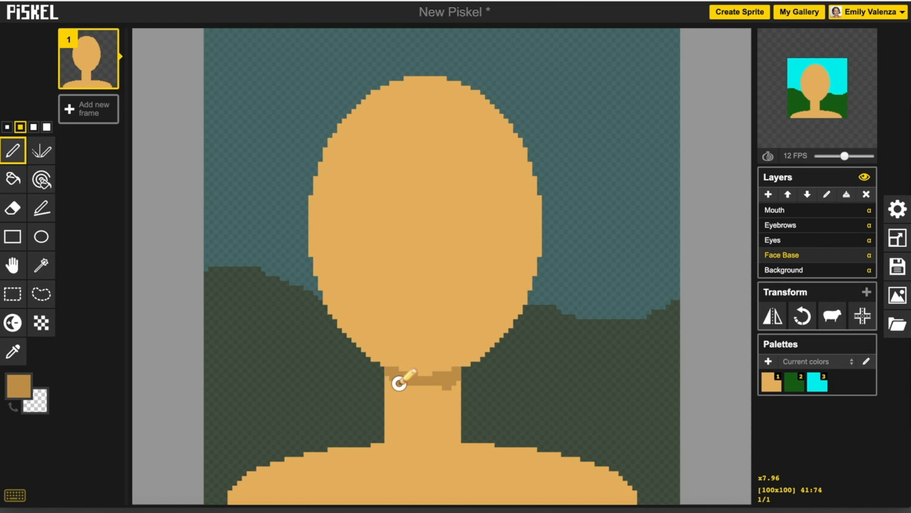
{"action": "left_click_drag", "start_coordinate": [395, 381], "coordinate": [436, 389]}
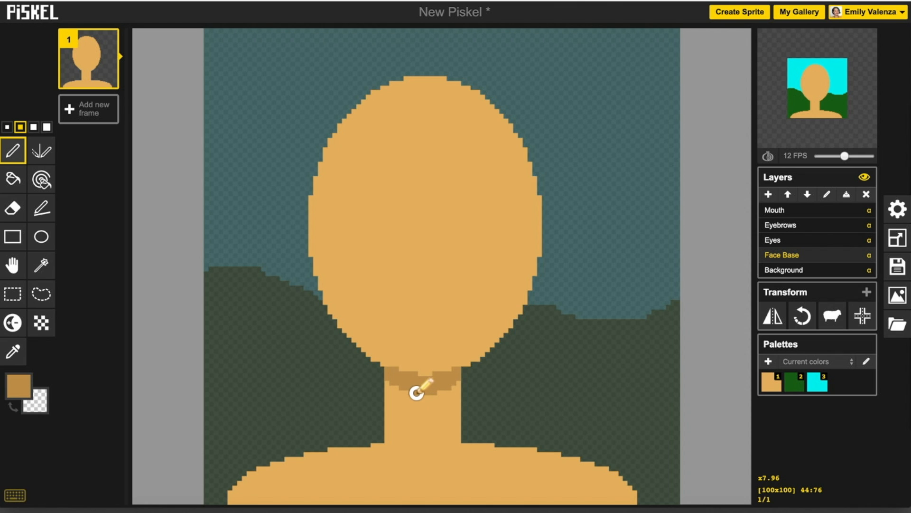
{"action": "left_click", "coordinate": [416, 392]}
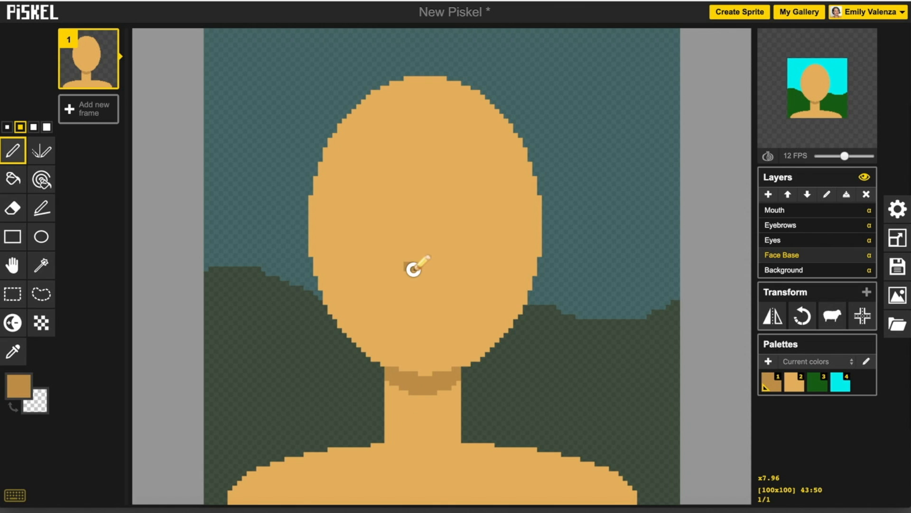
Step: Draw a small U-shaped nose shadow in the darker brown slightly below the middle of the face
{"action": "left_click_drag", "start_coordinate": [417, 276], "coordinate": [430, 277]}
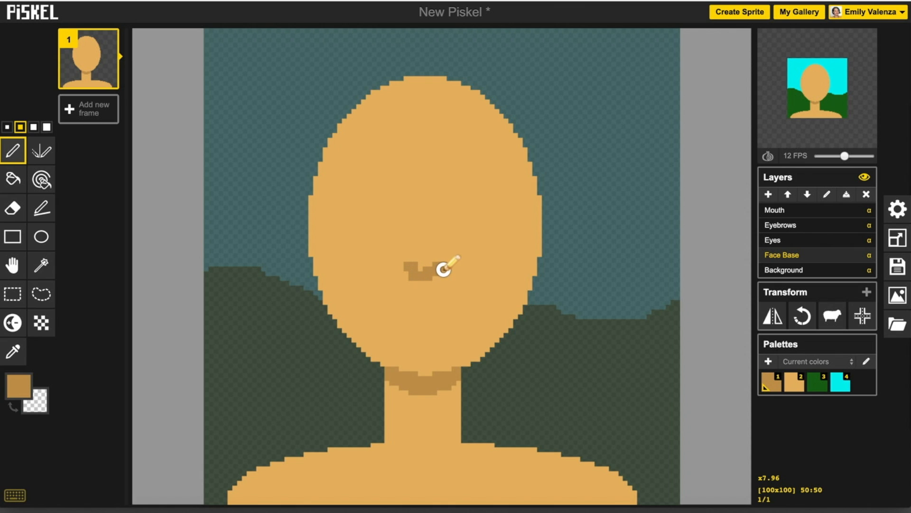
{"action": "left_click", "coordinate": [413, 275]}
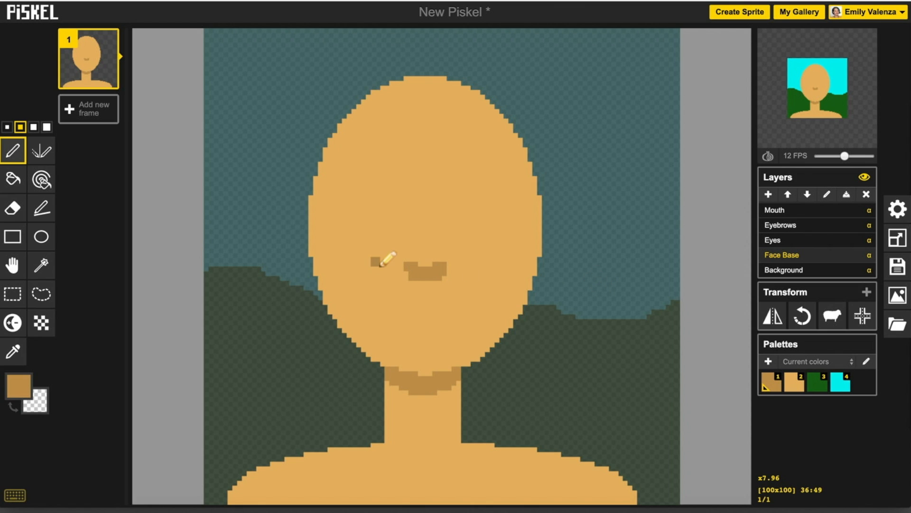
{"action": "left_click", "coordinate": [407, 267]}
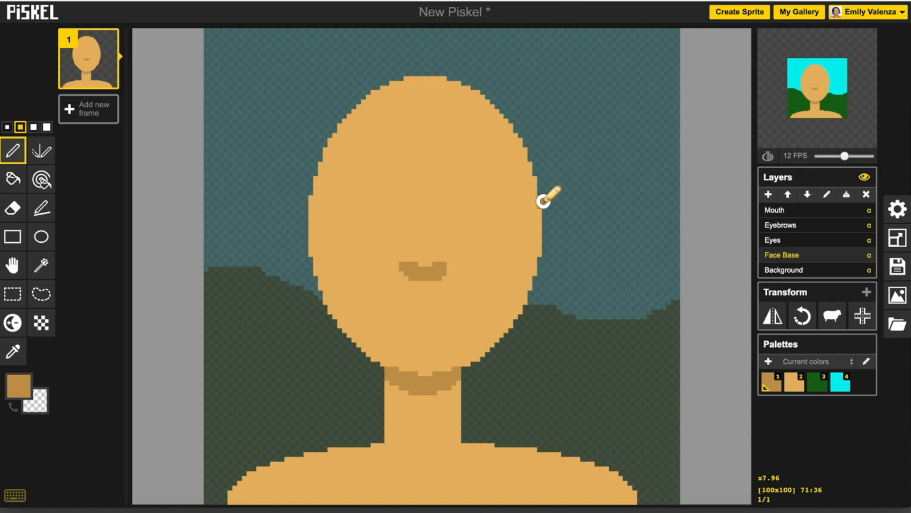
Step: Draw a darker brown ear on each side of the head at mid-face height, undoing any stray last stroke
{"action": "mouse_move", "coordinate": [544, 197]}
{"action": "left_mouse_down"}
{"action": "mouse_move", "coordinate": [551, 210]}
{"action": "mouse_move", "coordinate": [542, 265]}
{"action": "mouse_move", "coordinate": [545, 198]}
{"action": "left_mouse_up"}
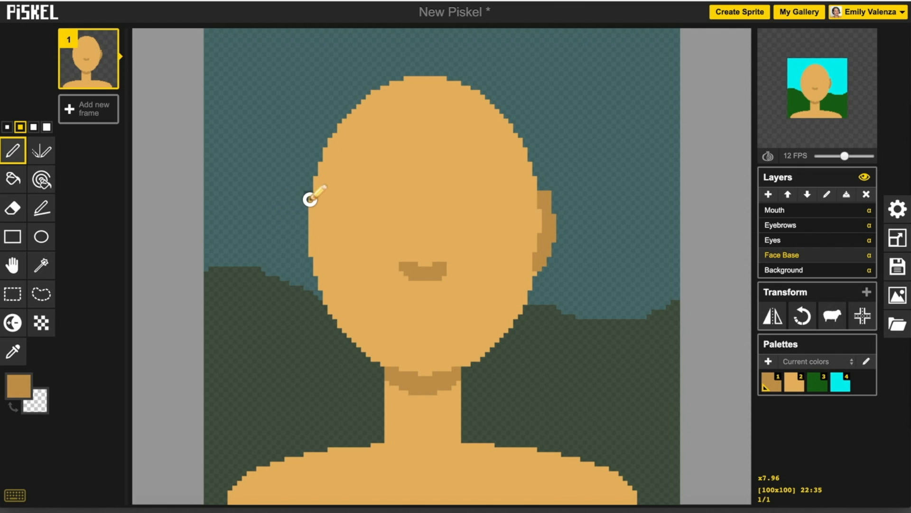
{"action": "mouse_move", "coordinate": [304, 207]}
{"action": "left_mouse_down"}
{"action": "mouse_move", "coordinate": [310, 266]}
{"action": "mouse_move", "coordinate": [301, 197]}
{"action": "mouse_move", "coordinate": [300, 212]}
{"action": "left_mouse_up"}
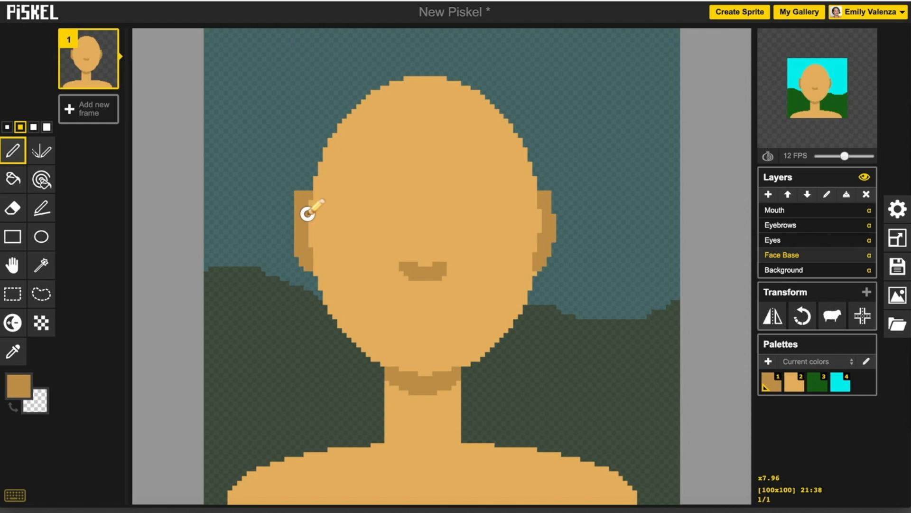
{"action": "left_click", "coordinate": [310, 208]}
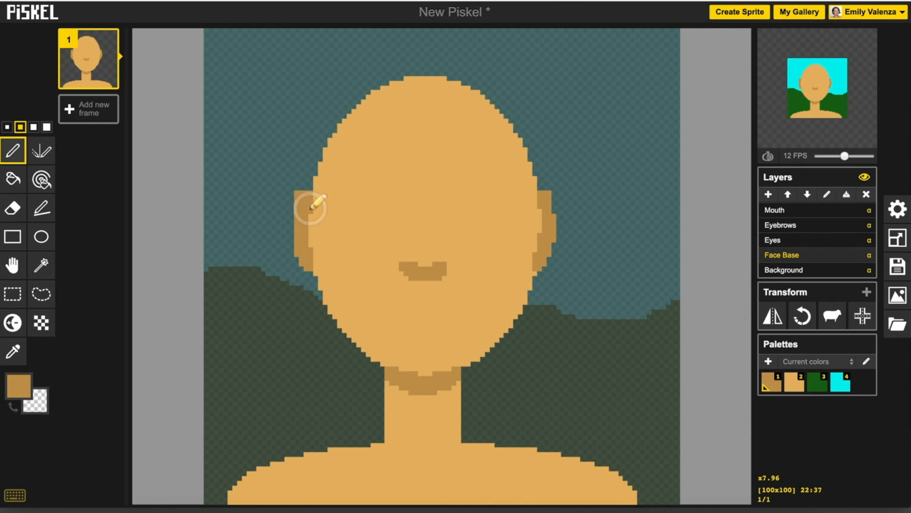
{"action": "key", "text": "ctrl+z"}
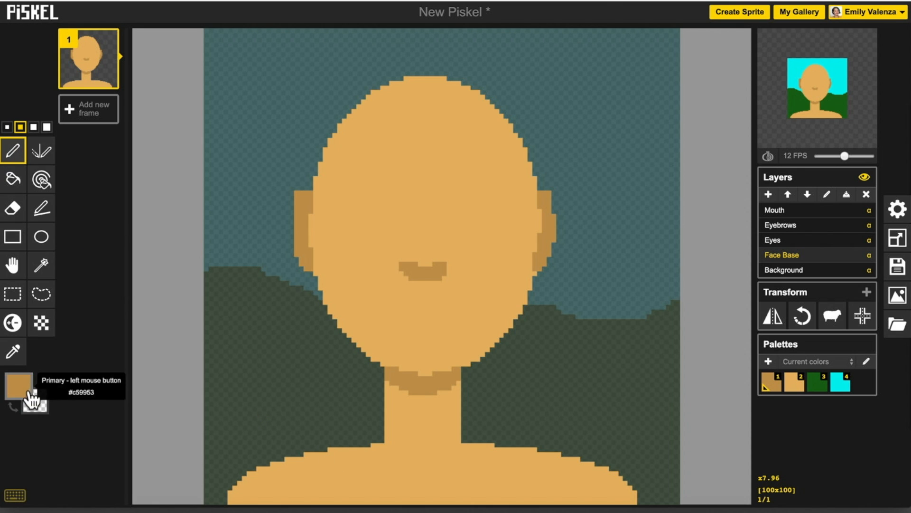
Step: Draw a curved purple (#9f0da1) neckline across the shoulders with the 1 px Pen and fill the area below it as a shirt
{"action": "left_click", "coordinate": [8, 126]}
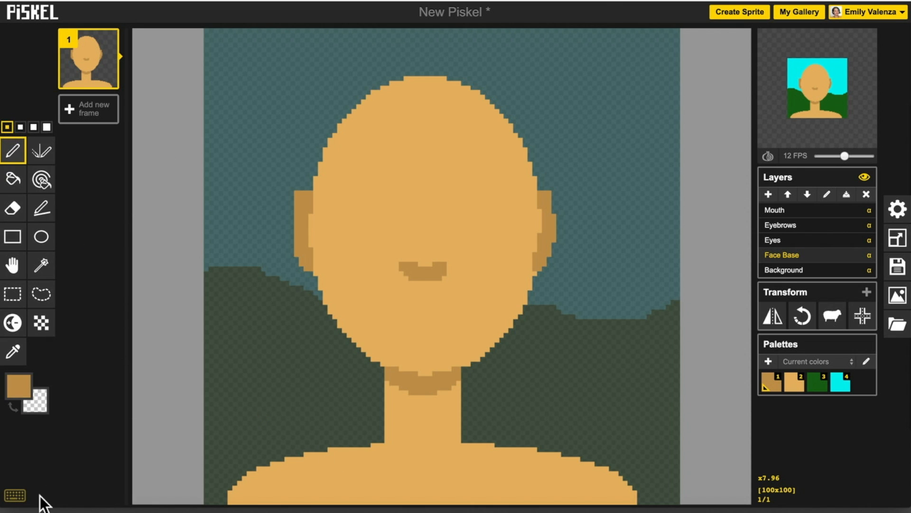
{"action": "left_click", "coordinate": [18, 387]}
{"action": "left_click", "coordinate": [151, 335]}
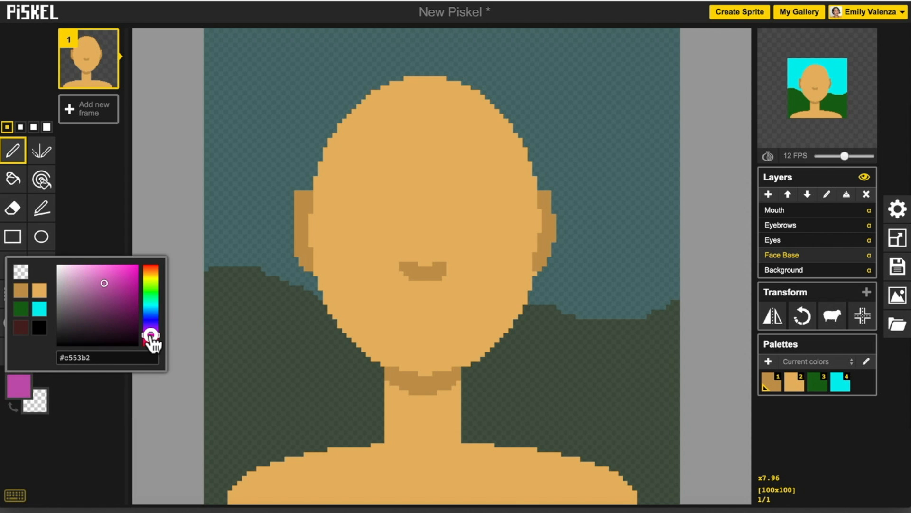
{"action": "left_click_drag", "start_coordinate": [130, 294], "coordinate": [130, 306]}
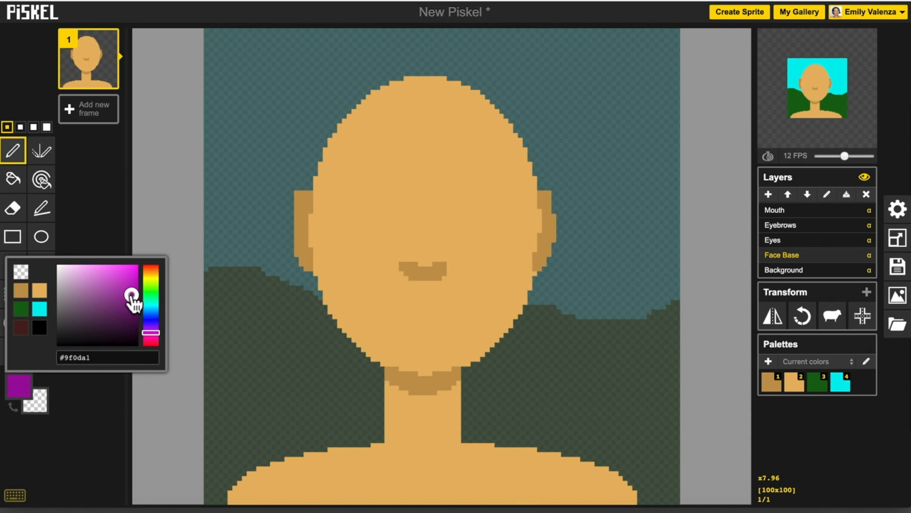
{"action": "left_click", "coordinate": [10, 157]}
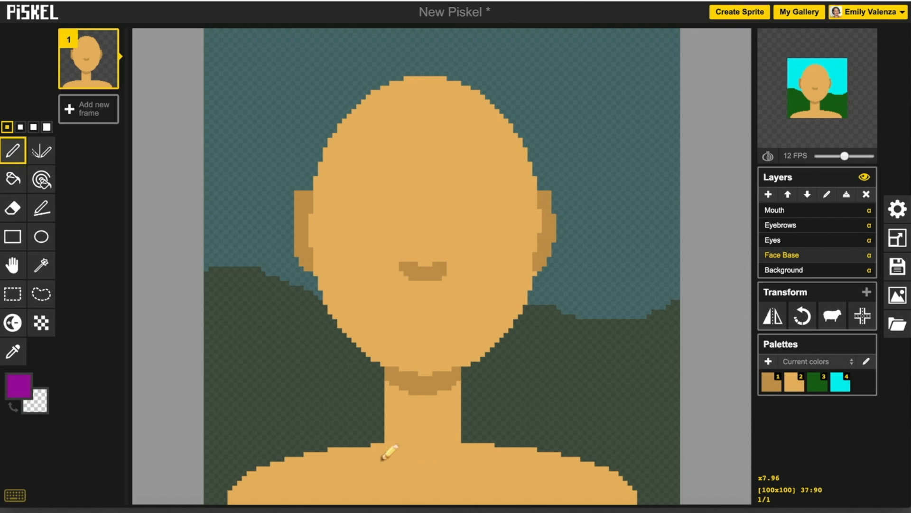
{"action": "mouse_move", "coordinate": [347, 449]}
{"action": "left_mouse_down"}
{"action": "mouse_move", "coordinate": [402, 474]}
{"action": "mouse_move", "coordinate": [474, 468]}
{"action": "mouse_move", "coordinate": [495, 448]}
{"action": "left_mouse_up"}
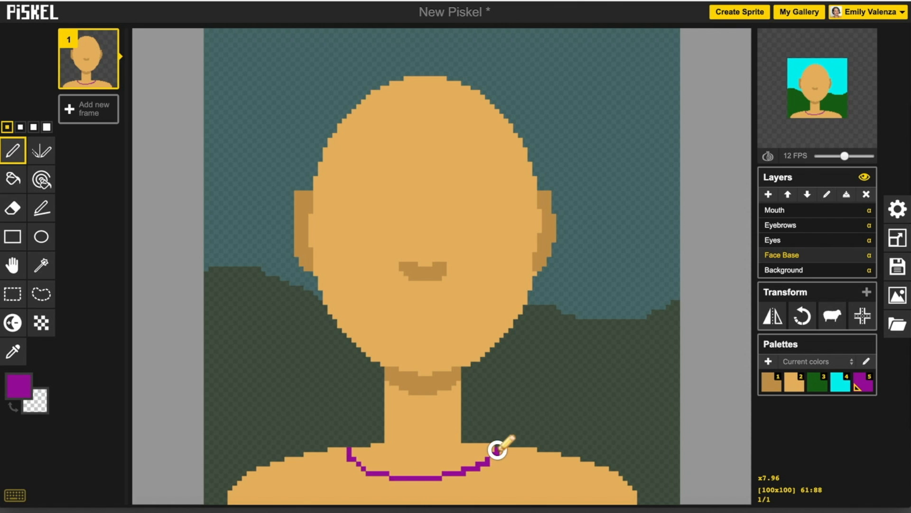
{"action": "left_click", "coordinate": [11, 182]}
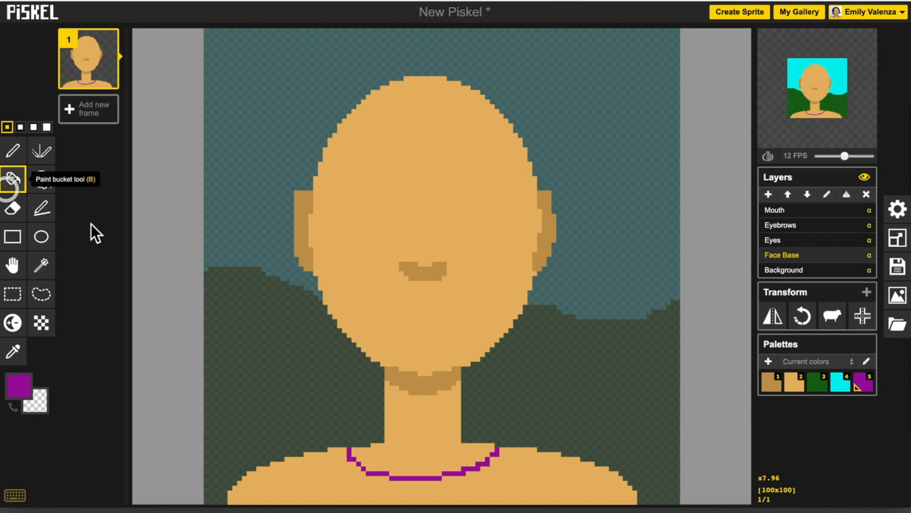
{"action": "left_click", "coordinate": [286, 480]}
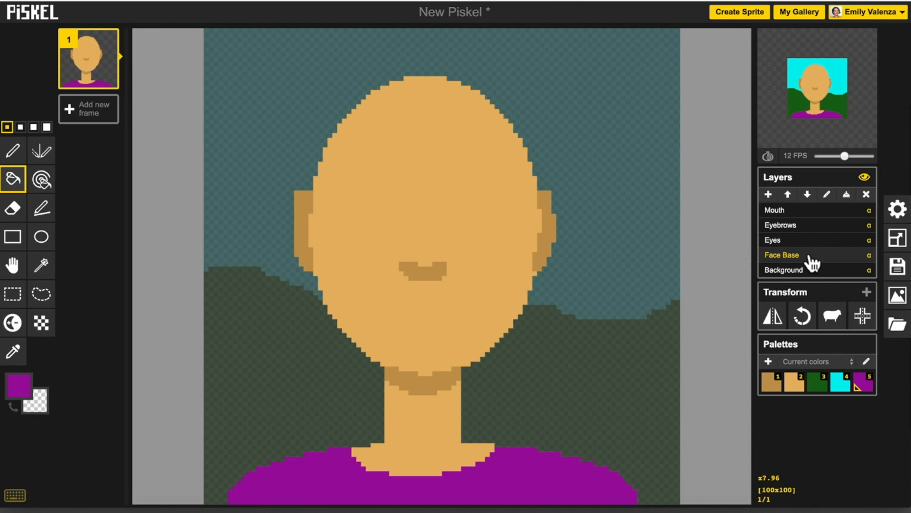
Step: Outline a side-parted short hairstyle around the head on the Face Base layer in dark teal-green with the 1 px Pen
{"action": "left_click", "coordinate": [18, 383]}
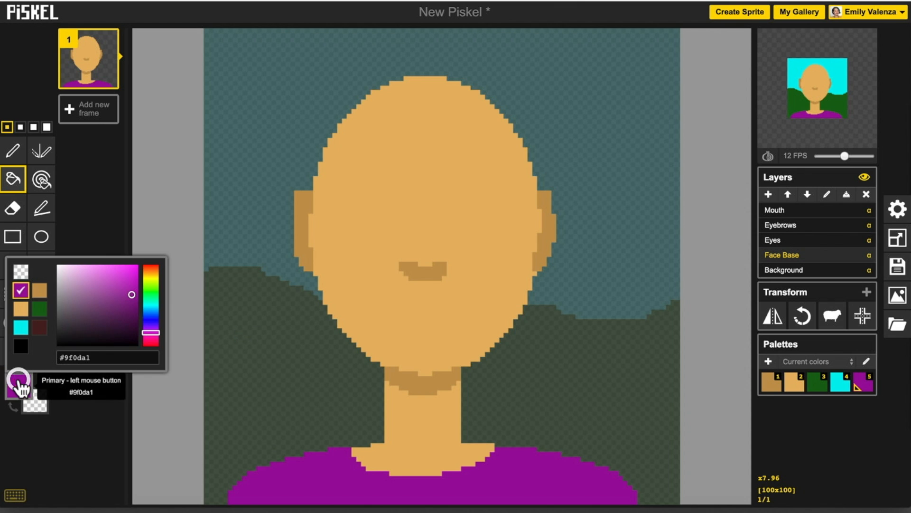
{"action": "left_click", "coordinate": [154, 309]}
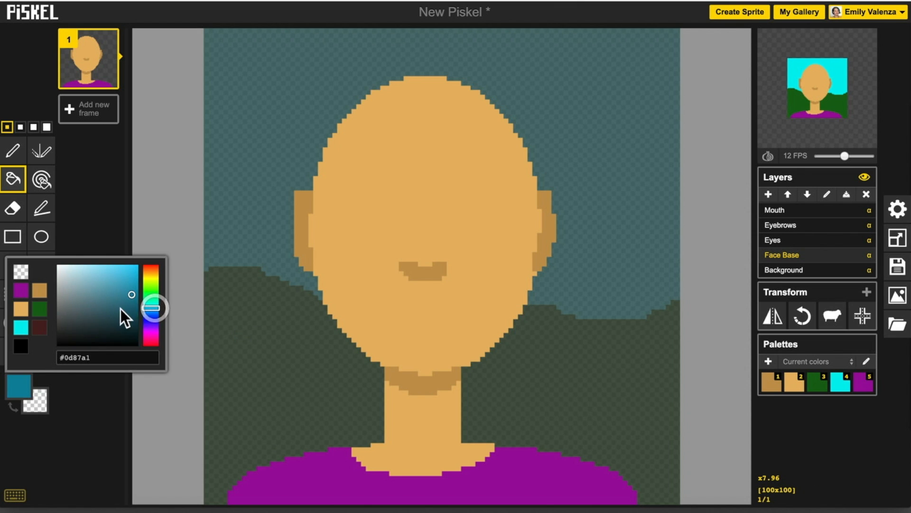
{"action": "left_click", "coordinate": [126, 311]}
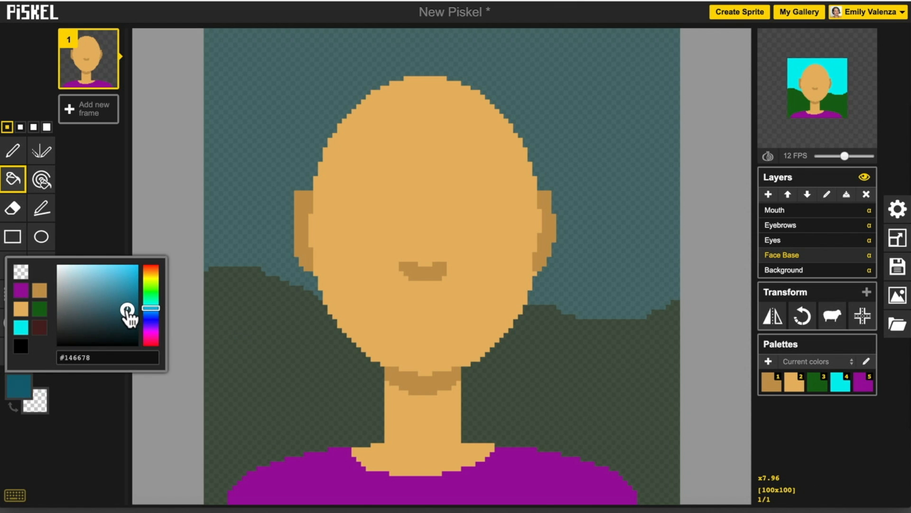
{"action": "left_click", "coordinate": [152, 304]}
{"action": "left_click", "coordinate": [13, 152]}
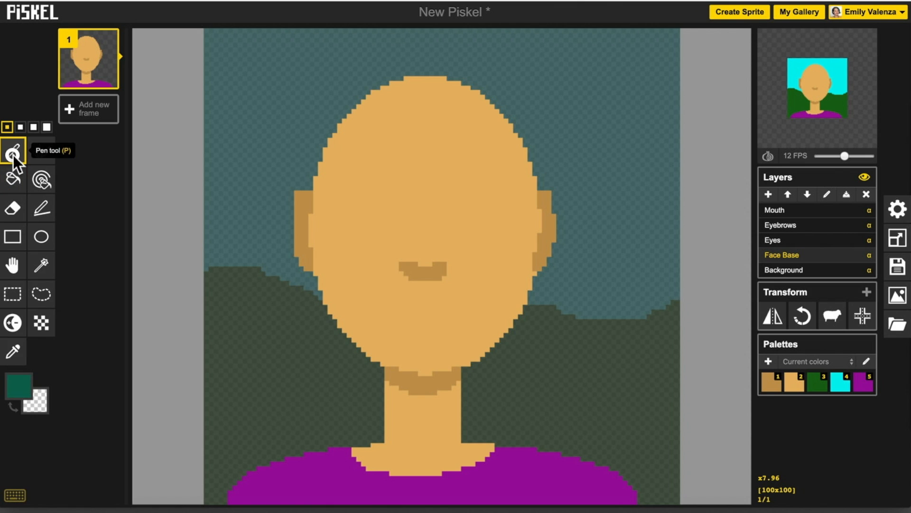
{"action": "mouse_move", "coordinate": [419, 92]}
{"action": "left_mouse_down"}
{"action": "mouse_move", "coordinate": [410, 126]}
{"action": "mouse_move", "coordinate": [386, 154]}
{"action": "mouse_move", "coordinate": [302, 203]}
{"action": "mouse_move", "coordinate": [297, 252]}
{"action": "mouse_move", "coordinate": [328, 327]}
{"action": "mouse_move", "coordinate": [318, 343]}
{"action": "mouse_move", "coordinate": [277, 351]}
{"action": "mouse_move", "coordinate": [296, 327]}
{"action": "mouse_move", "coordinate": [262, 324]}
{"action": "mouse_move", "coordinate": [277, 320]}
{"action": "mouse_move", "coordinate": [281, 298]}
{"action": "mouse_move", "coordinate": [261, 291]}
{"action": "mouse_move", "coordinate": [276, 278]}
{"action": "mouse_move", "coordinate": [253, 216]}
{"action": "mouse_move", "coordinate": [259, 174]}
{"action": "mouse_move", "coordinate": [301, 99]}
{"action": "mouse_move", "coordinate": [386, 58]}
{"action": "mouse_move", "coordinate": [467, 60]}
{"action": "mouse_move", "coordinate": [515, 100]}
{"action": "mouse_move", "coordinate": [564, 222]}
{"action": "mouse_move", "coordinate": [553, 274]}
{"action": "mouse_move", "coordinate": [533, 305]}
{"action": "mouse_move", "coordinate": [541, 316]}
{"action": "mouse_move", "coordinate": [531, 314]}
{"action": "mouse_move", "coordinate": [528, 291]}
{"action": "mouse_move", "coordinate": [553, 239]}
{"action": "mouse_move", "coordinate": [541, 179]}
{"action": "mouse_move", "coordinate": [422, 92]}
{"action": "left_mouse_up"}
Step: Fill the hair outline with the same dark teal-green, including the small gaps beside both ears and in the side lock
{"action": "left_click", "coordinate": [12, 179]}
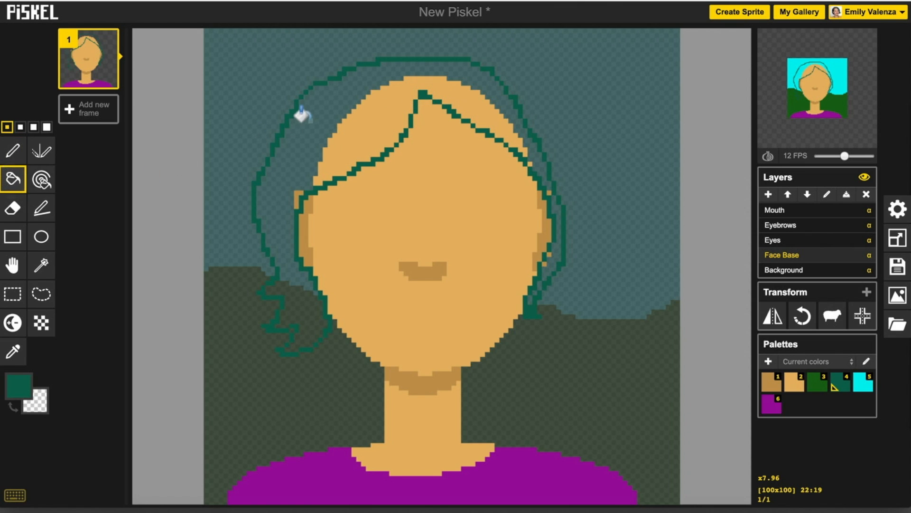
{"action": "left_click", "coordinate": [352, 124]}
{"action": "left_click", "coordinate": [295, 192]}
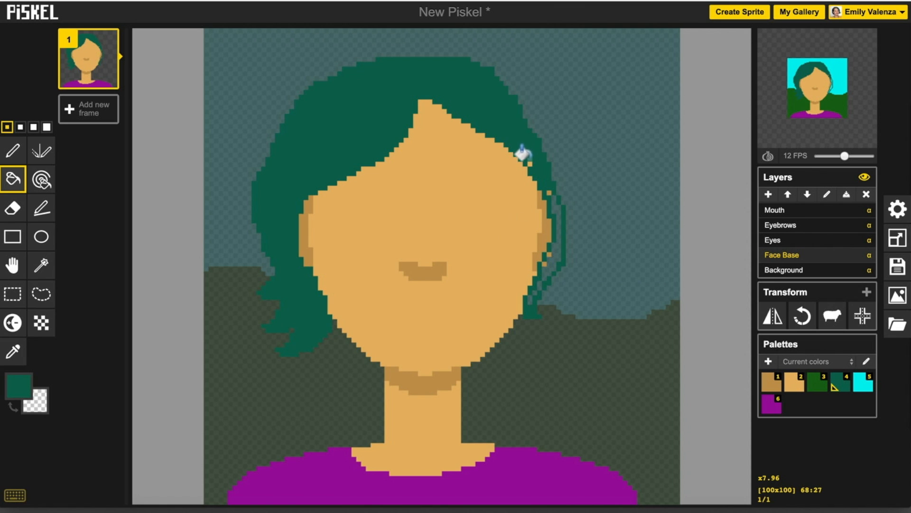
{"action": "left_click", "coordinate": [548, 192]}
{"action": "left_click", "coordinate": [554, 205]}
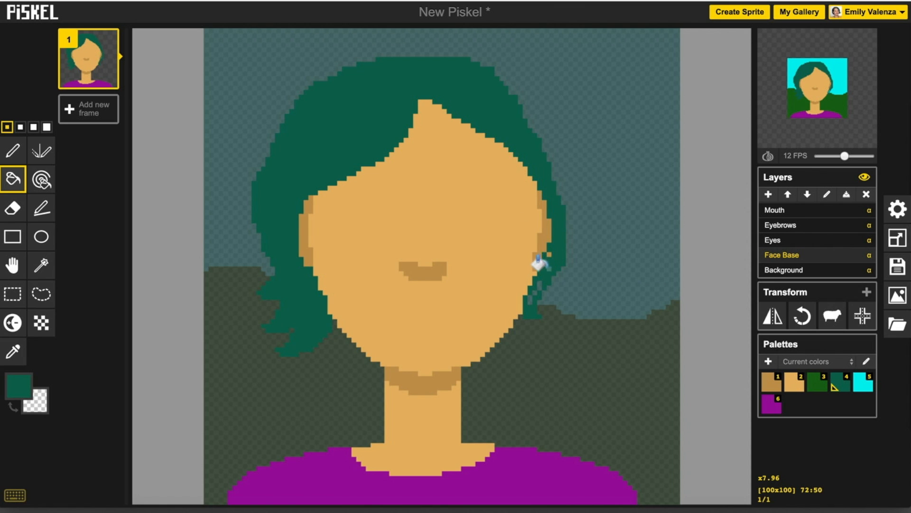
{"action": "left_click", "coordinate": [545, 260]}
{"action": "left_click", "coordinate": [533, 290]}
{"action": "left_click", "coordinate": [540, 288]}
{"action": "left_click", "coordinate": [531, 300]}
{"action": "left_click", "coordinate": [533, 291]}
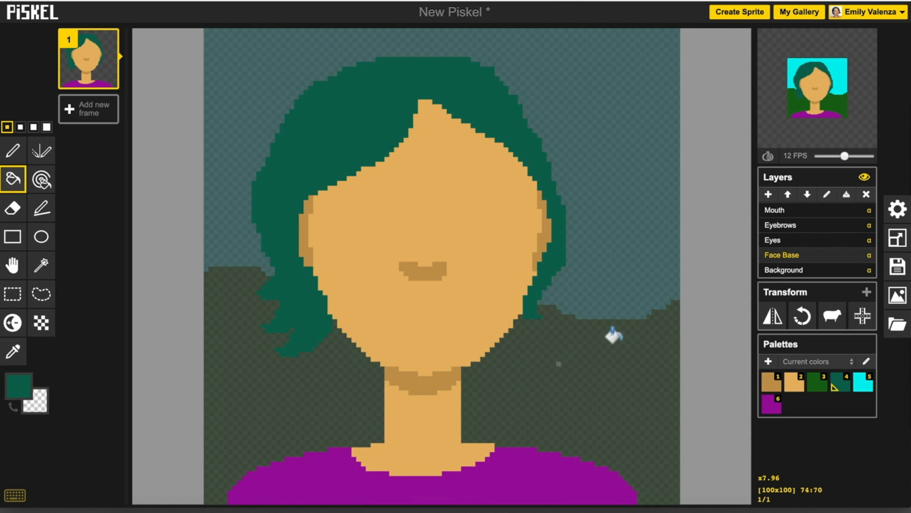
Step: Draw thin lighter teal-green highlight strands through the hair on both sides of the parting with the 1 px Pen
{"action": "left_click", "coordinate": [19, 386]}
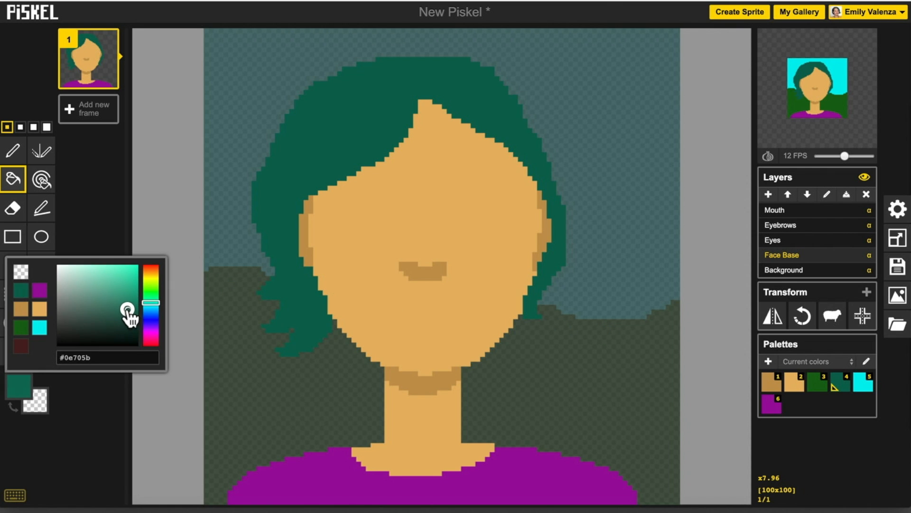
{"action": "left_click_drag", "start_coordinate": [127, 311], "coordinate": [125, 304]}
{"action": "left_click", "coordinate": [13, 151]}
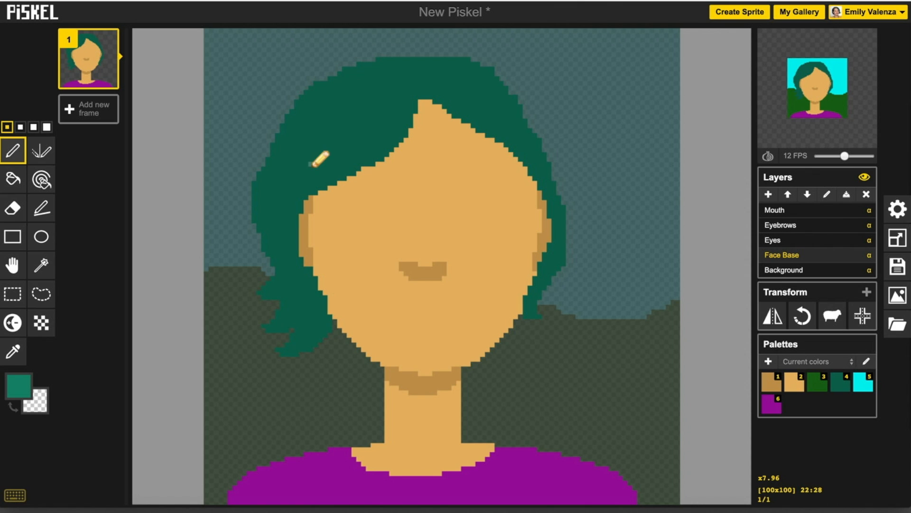
{"action": "left_click_drag", "start_coordinate": [286, 187], "coordinate": [354, 125]}
{"action": "mouse_move", "coordinate": [287, 185]}
{"action": "left_mouse_down"}
{"action": "mouse_move", "coordinate": [305, 145]}
{"action": "mouse_move", "coordinate": [335, 121]}
{"action": "left_mouse_up"}
{"action": "left_click_drag", "start_coordinate": [278, 205], "coordinate": [297, 132]}
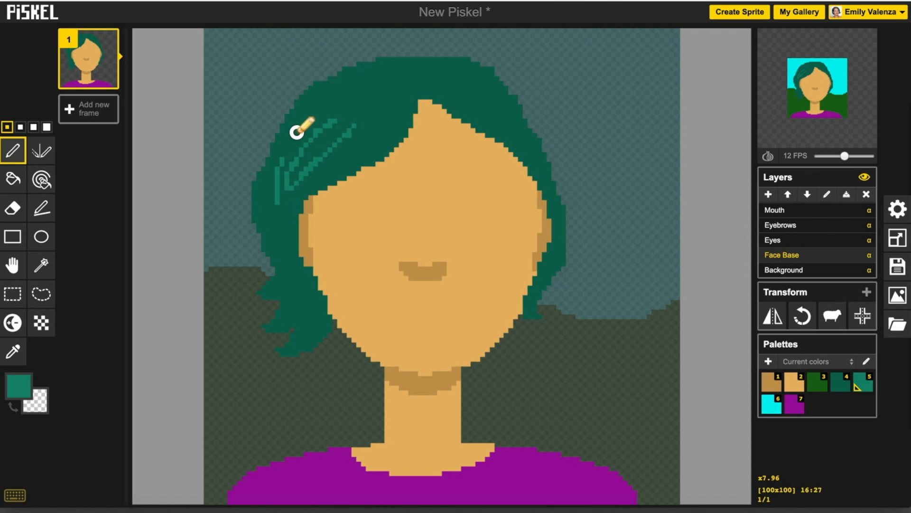
{"action": "left_click_drag", "start_coordinate": [326, 96], "coordinate": [286, 214]}
{"action": "left_click_drag", "start_coordinate": [310, 183], "coordinate": [378, 122]}
{"action": "left_click_drag", "start_coordinate": [449, 91], "coordinate": [501, 120]}
{"action": "mouse_move", "coordinate": [480, 90]}
{"action": "left_mouse_down"}
{"action": "mouse_move", "coordinate": [505, 99]}
{"action": "mouse_move", "coordinate": [516, 119]}
{"action": "left_mouse_up"}
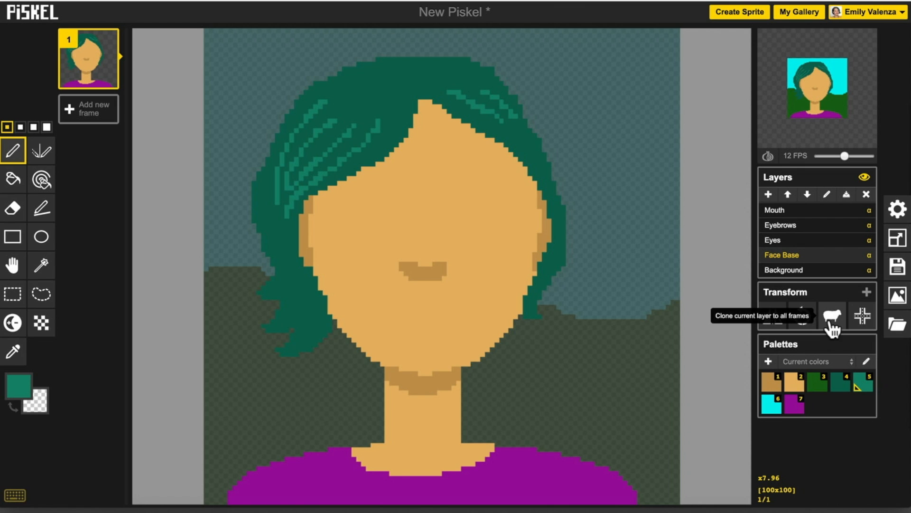
Step: Draw two white (#ffffff) oval eye outlines, about 13 × 9 px each, side by side above the nose on the Eyes layer
{"action": "left_click", "coordinate": [788, 242]}
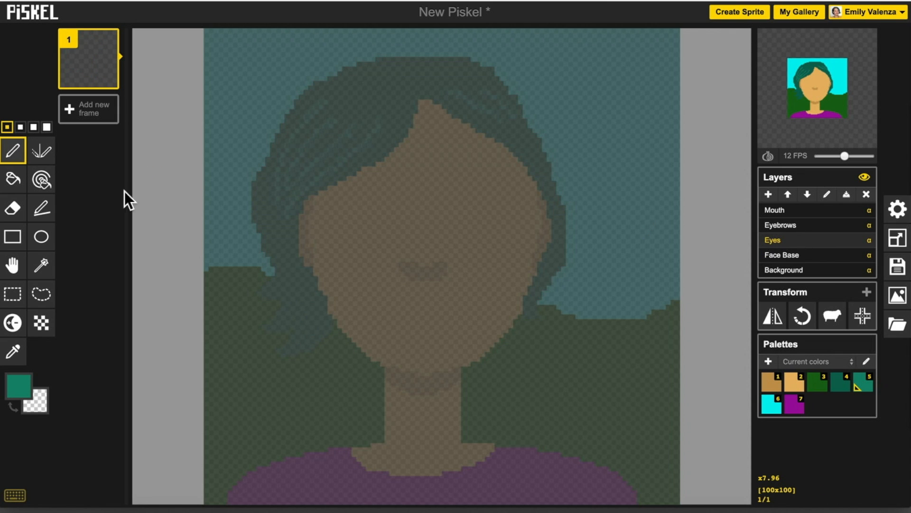
{"action": "left_click", "coordinate": [42, 240]}
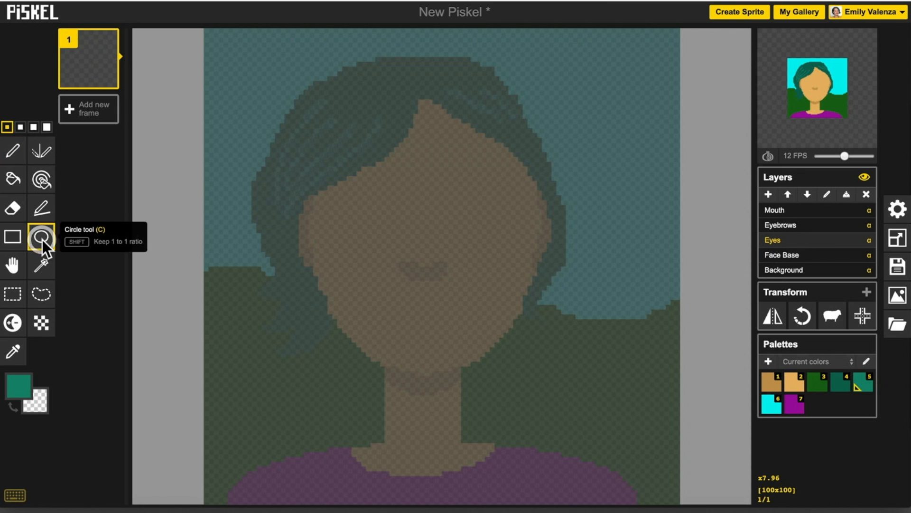
{"action": "left_click", "coordinate": [20, 386]}
{"action": "left_click_drag", "start_coordinate": [62, 292], "coordinate": [50, 249]}
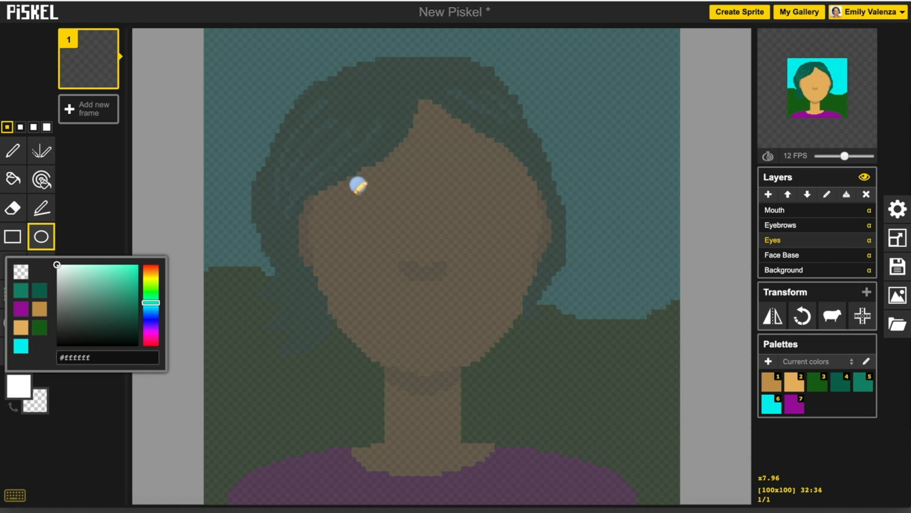
{"action": "left_click_drag", "start_coordinate": [346, 185], "coordinate": [402, 230]}
{"action": "left_click_drag", "start_coordinate": [435, 193], "coordinate": [495, 230]}
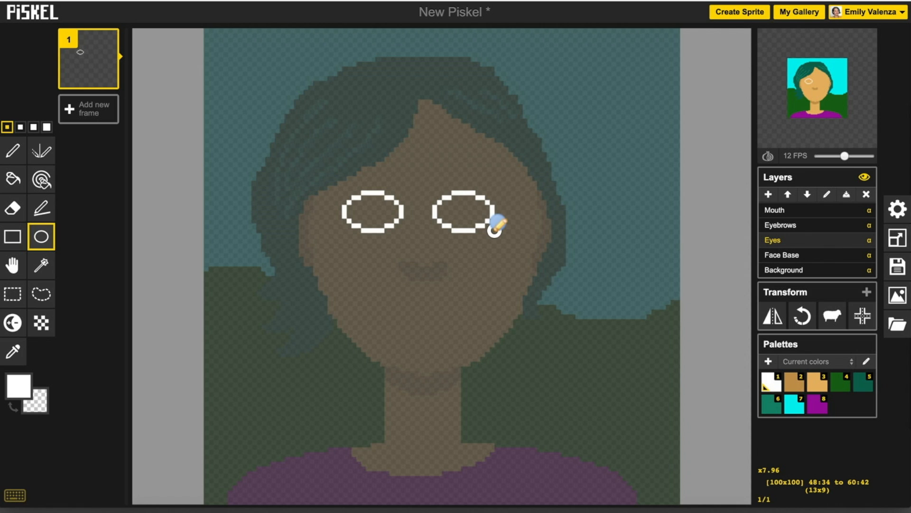
{"action": "left_click_drag", "start_coordinate": [495, 230], "coordinate": [495, 230]}
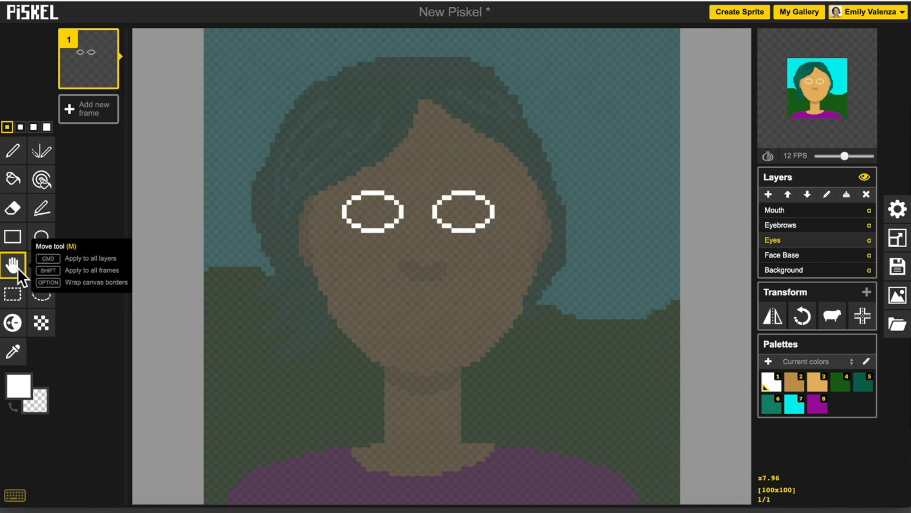
Step: Move the two eye outlines slightly right to center them over the nose and fill both with white
{"action": "mouse_move", "coordinate": [367, 210]}
{"action": "left_mouse_down"}
{"action": "mouse_move", "coordinate": [376, 216]}
{"action": "mouse_move", "coordinate": [375, 199]}
{"action": "mouse_move", "coordinate": [381, 215]}
{"action": "left_mouse_up"}
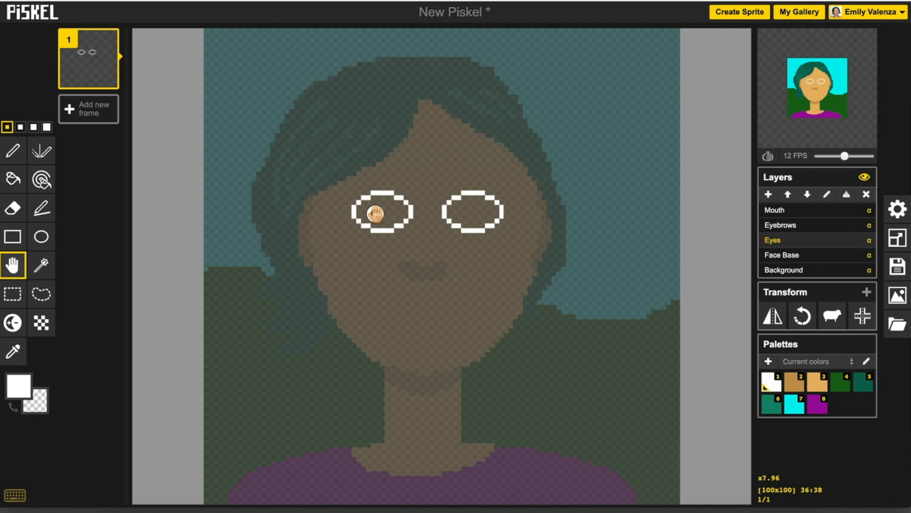
{"action": "left_click", "coordinate": [12, 179]}
{"action": "left_click", "coordinate": [383, 212]}
{"action": "left_click", "coordinate": [462, 224]}
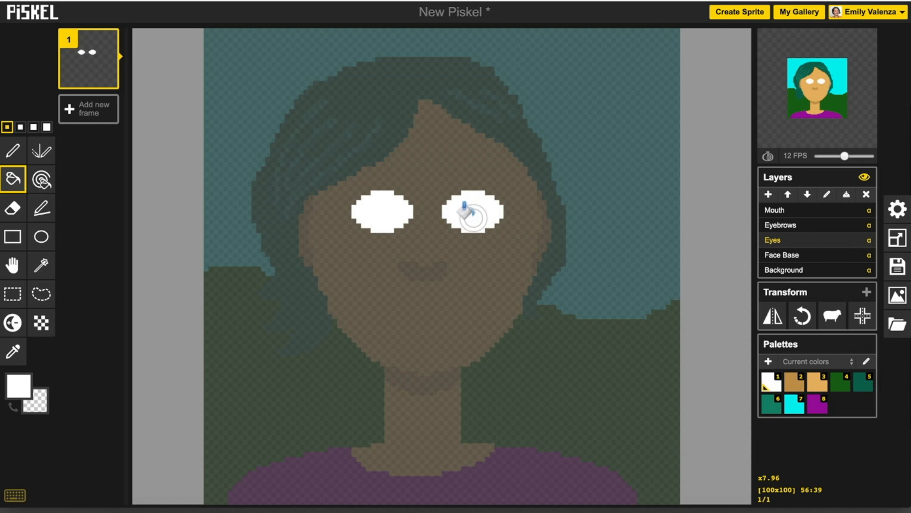
Step: Paint a square blue (#0b658d) iris nearly as tall as the eye in the center of each eye with the 4 px Pen
{"action": "left_click", "coordinate": [47, 126]}
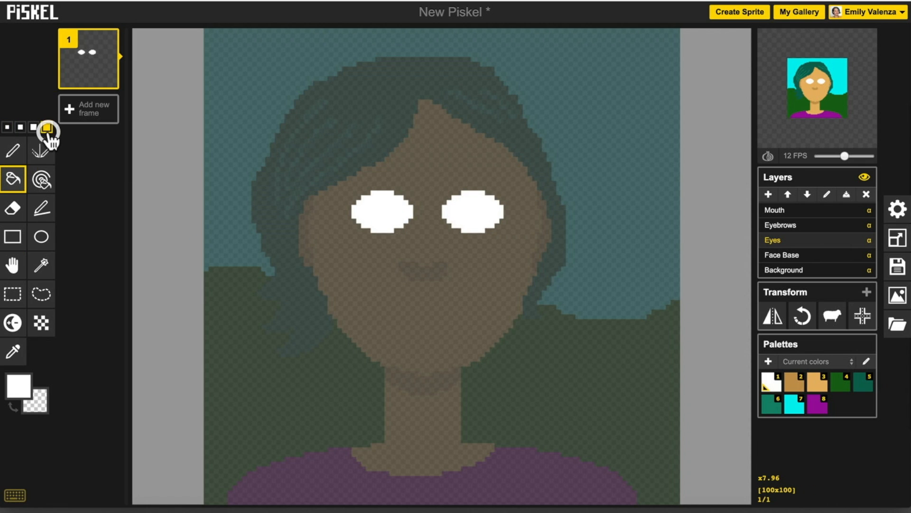
{"action": "left_click", "coordinate": [18, 386]}
{"action": "left_click", "coordinate": [130, 301]}
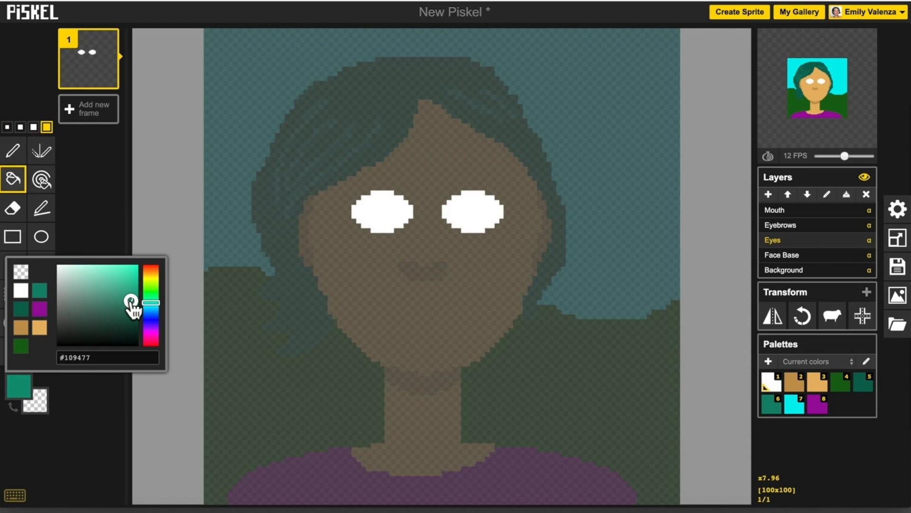
{"action": "left_click", "coordinate": [148, 309]}
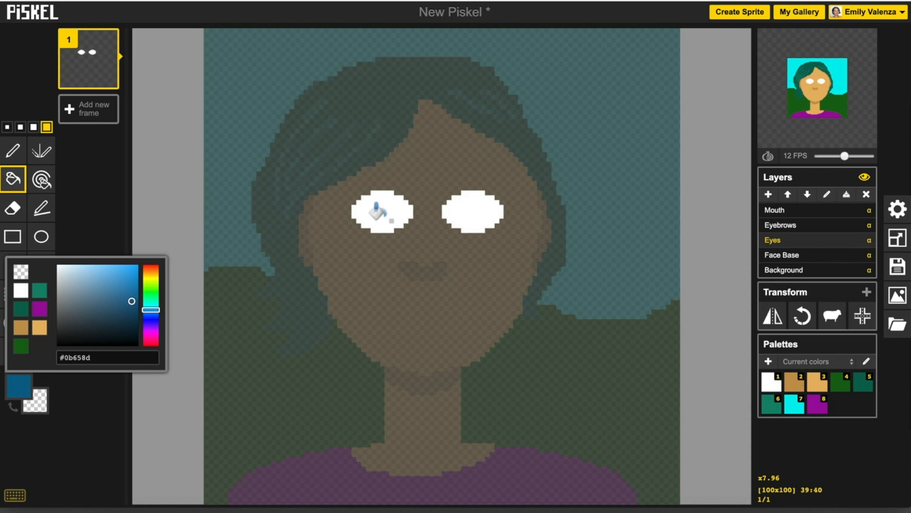
{"action": "left_click", "coordinate": [13, 149]}
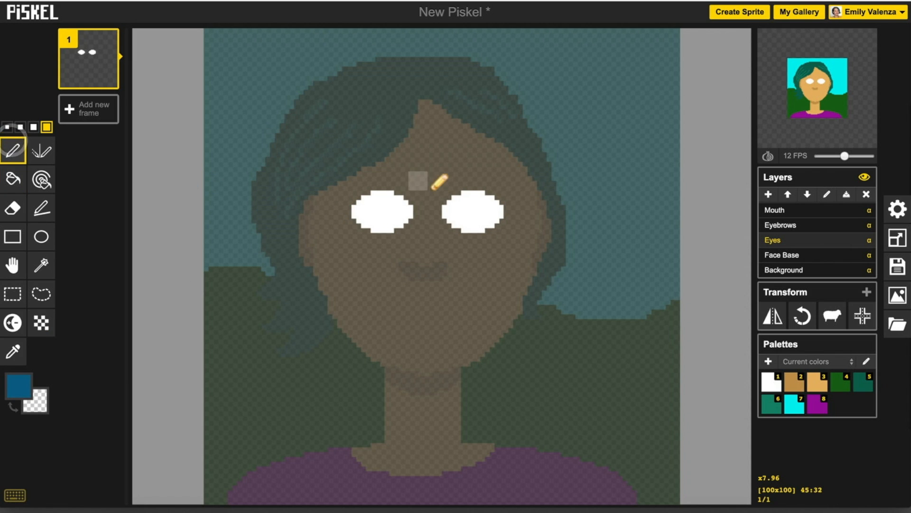
{"action": "left_click", "coordinate": [379, 209]}
{"action": "mouse_move", "coordinate": [477, 212]}
{"action": "left_mouse_down"}
{"action": "mouse_move", "coordinate": [468, 212]}
{"action": "mouse_move", "coordinate": [480, 216]}
{"action": "mouse_move", "coordinate": [474, 212]}
{"action": "mouse_move", "coordinate": [474, 222]}
{"action": "left_mouse_up"}
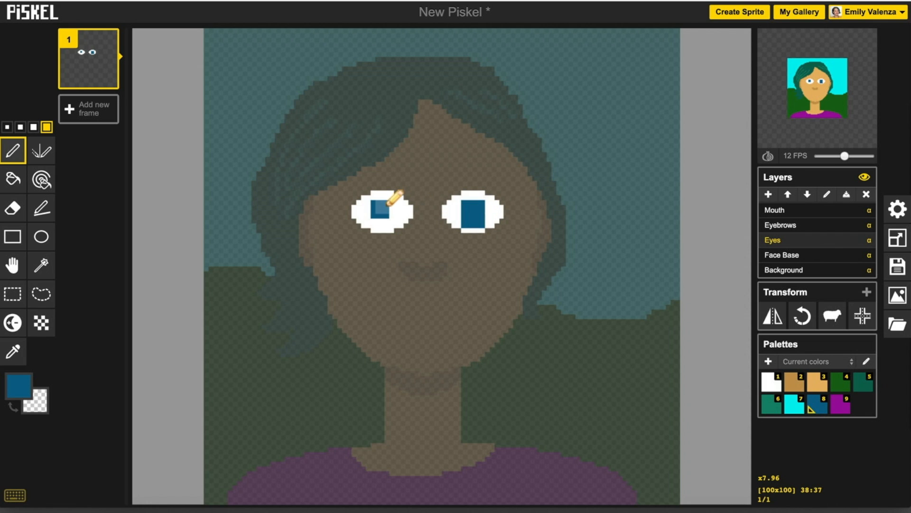
{"action": "left_click_drag", "start_coordinate": [386, 205], "coordinate": [386, 214]}
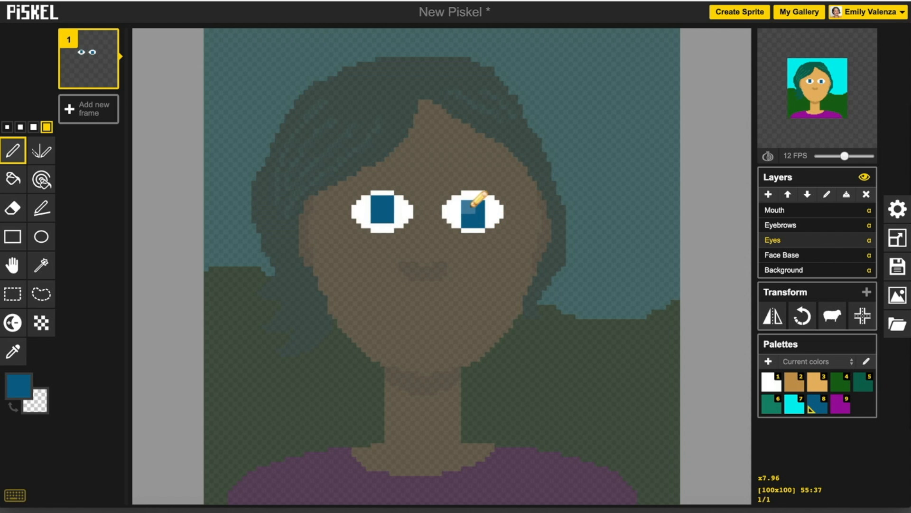
{"action": "mouse_move", "coordinate": [472, 205]}
{"action": "left_mouse_down"}
{"action": "mouse_move", "coordinate": [480, 209]}
{"action": "mouse_move", "coordinate": [463, 222]}
{"action": "left_mouse_up"}
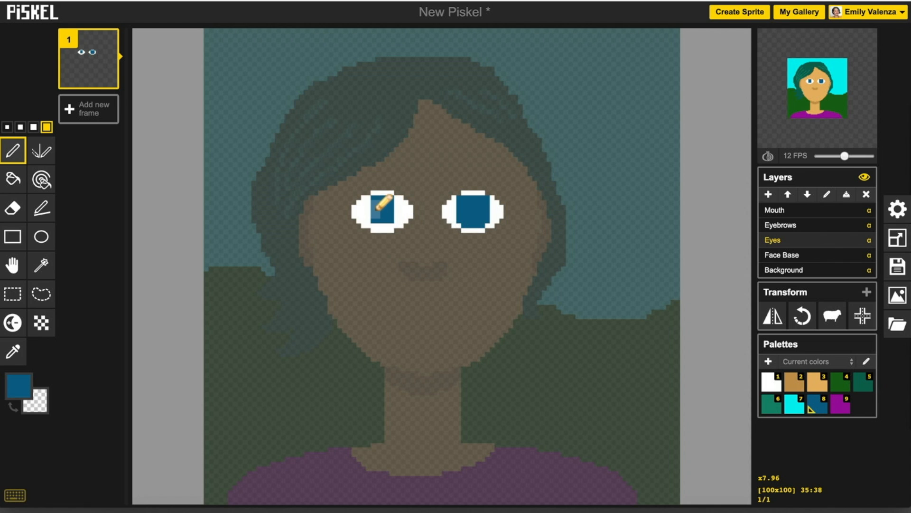
{"action": "mouse_move", "coordinate": [375, 208]}
{"action": "left_mouse_down"}
{"action": "mouse_move", "coordinate": [391, 215]}
{"action": "mouse_move", "coordinate": [380, 218]}
{"action": "mouse_move", "coordinate": [387, 221]}
{"action": "left_mouse_up"}
{"action": "left_click", "coordinate": [390, 207]}
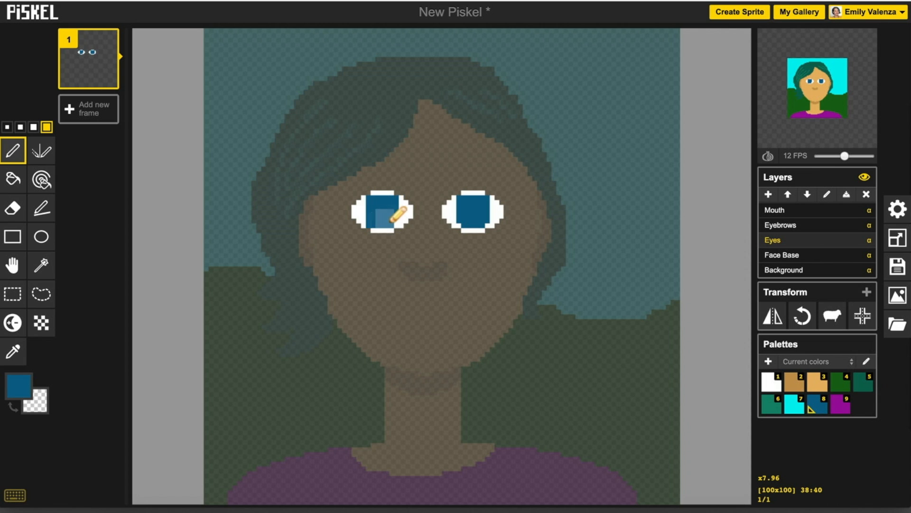
Step: Add a black (#000000) 4 px square pupil in the middle of each blue iris
{"action": "left_click", "coordinate": [19, 386]}
{"action": "left_click_drag", "start_coordinate": [65, 329], "coordinate": [57, 346]}
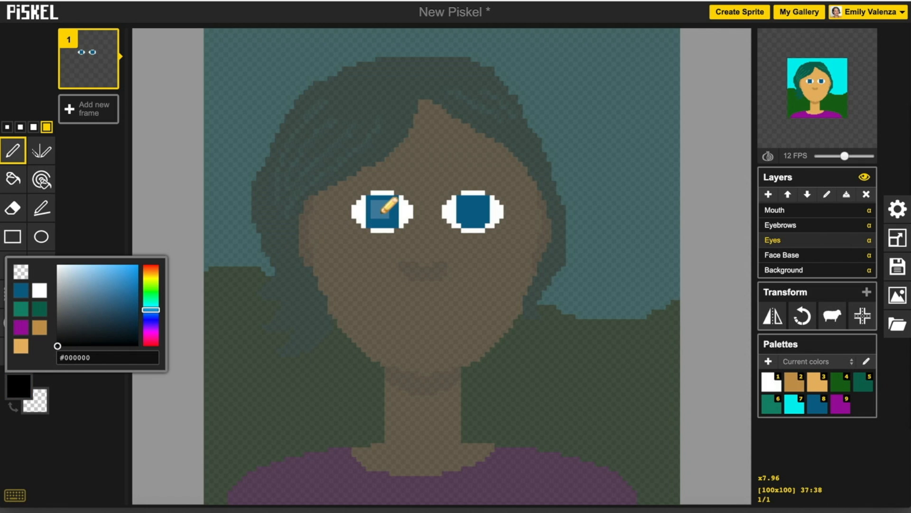
{"action": "left_click", "coordinate": [386, 212]}
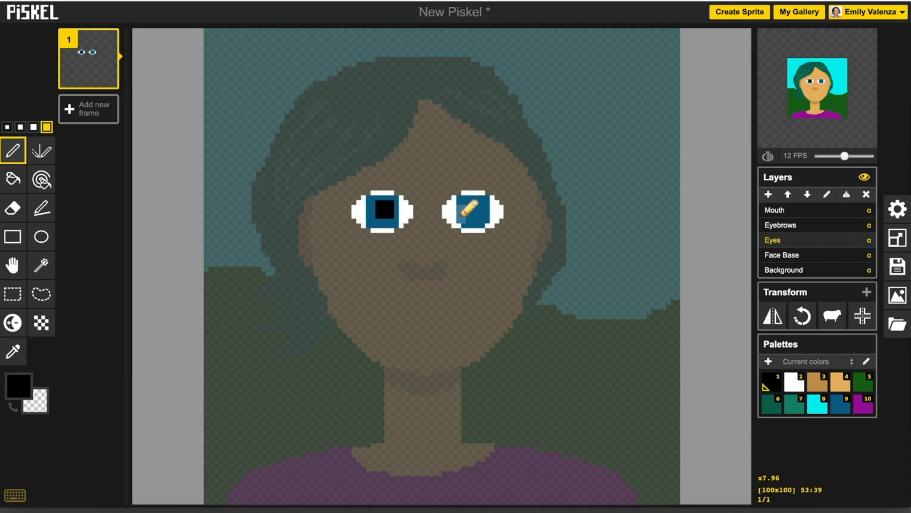
{"action": "left_click", "coordinate": [477, 209]}
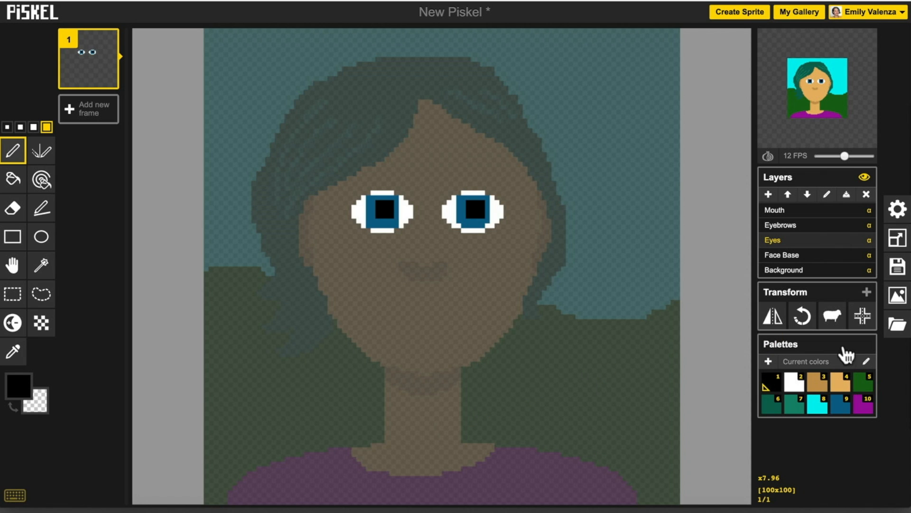
Step: Draw an arched dark brown eyebrow above each eye on the Eyebrows layer with the Pen at 2 px
{"action": "left_click", "coordinate": [804, 226]}
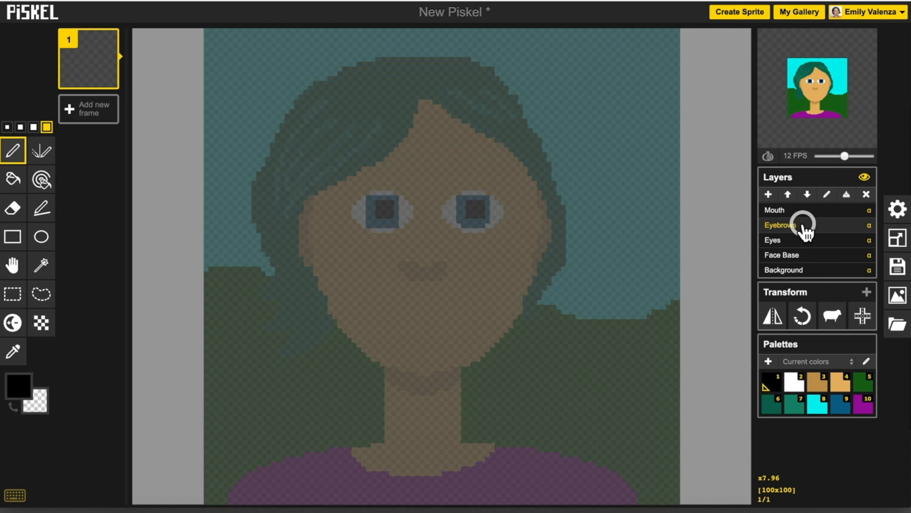
{"action": "left_click", "coordinate": [23, 393]}
{"action": "mouse_move", "coordinate": [150, 319]}
{"action": "left_mouse_down"}
{"action": "mouse_move", "coordinate": [150, 269]}
{"action": "mouse_move", "coordinate": [135, 328]}
{"action": "left_mouse_up"}
{"action": "left_click", "coordinate": [20, 127]}
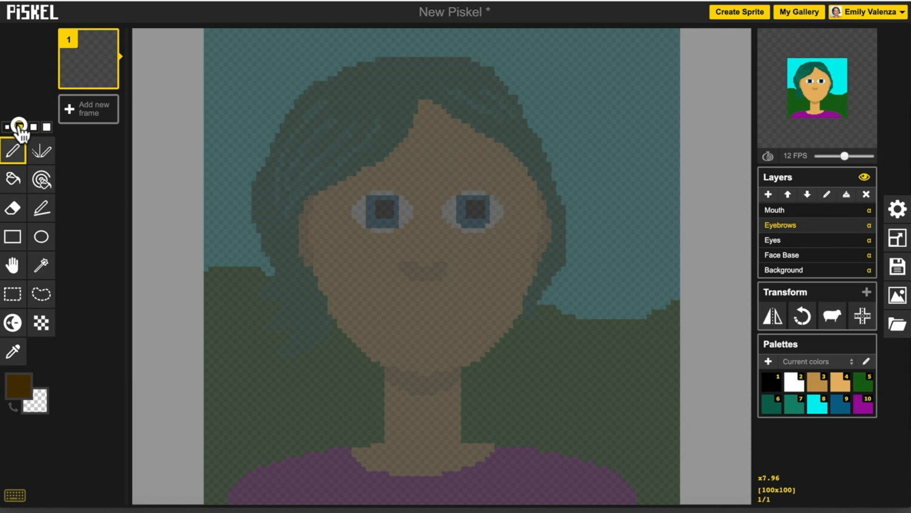
{"action": "mouse_move", "coordinate": [409, 176]}
{"action": "left_mouse_down"}
{"action": "mouse_move", "coordinate": [368, 167]}
{"action": "mouse_move", "coordinate": [348, 180]}
{"action": "left_mouse_up"}
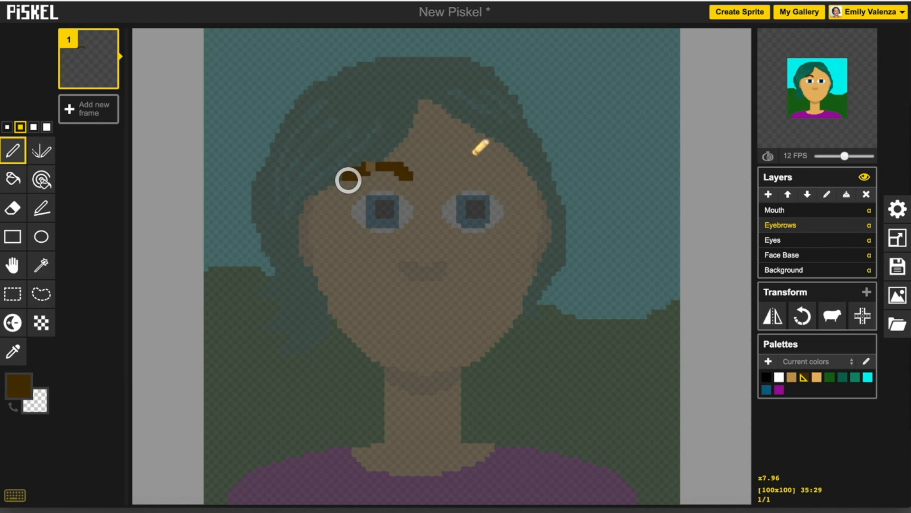
{"action": "mouse_move", "coordinate": [446, 174]}
{"action": "left_mouse_down"}
{"action": "mouse_move", "coordinate": [483, 167]}
{"action": "mouse_move", "coordinate": [510, 182]}
{"action": "mouse_move", "coordinate": [483, 164]}
{"action": "mouse_move", "coordinate": [447, 174]}
{"action": "left_mouse_up"}
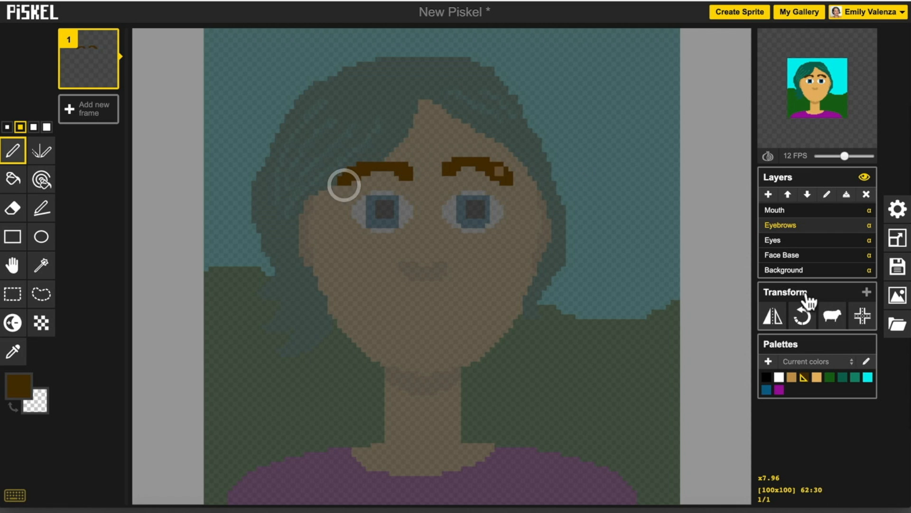
Step: Draw a reddish-brown (#873009) mouth line about 18 px wide with upturned ends below the nose on the Mouth layer, using the 1 px Pen
{"action": "left_click", "coordinate": [813, 211]}
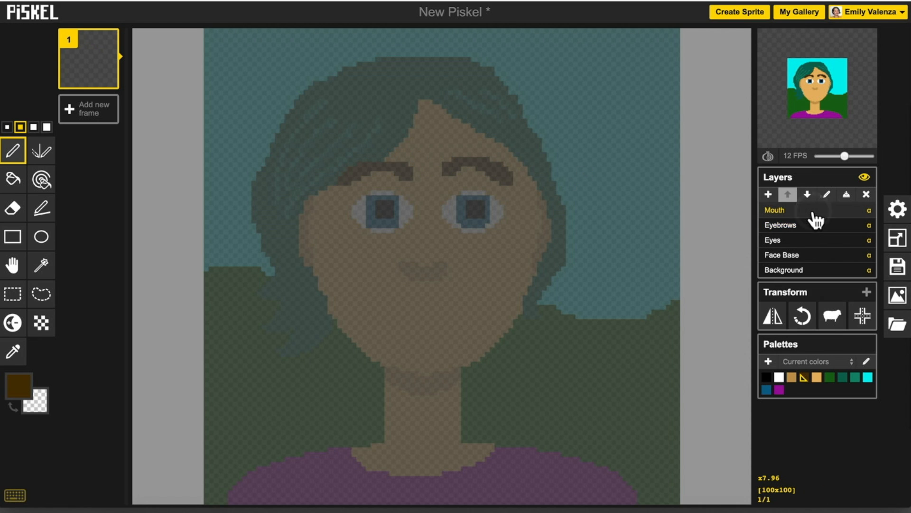
{"action": "left_click", "coordinate": [19, 386]}
{"action": "left_click_drag", "start_coordinate": [154, 278], "coordinate": [152, 267]}
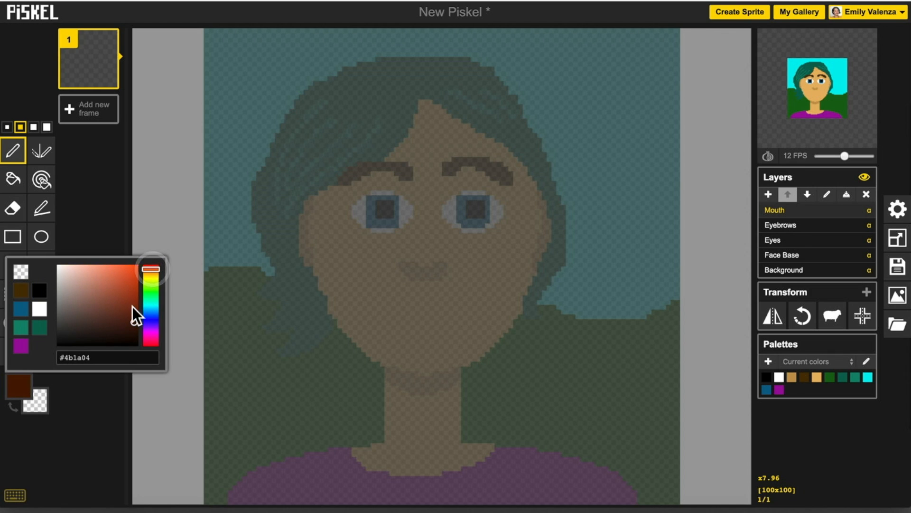
{"action": "left_click", "coordinate": [130, 311]}
{"action": "left_click_drag", "start_coordinate": [131, 310], "coordinate": [132, 303]}
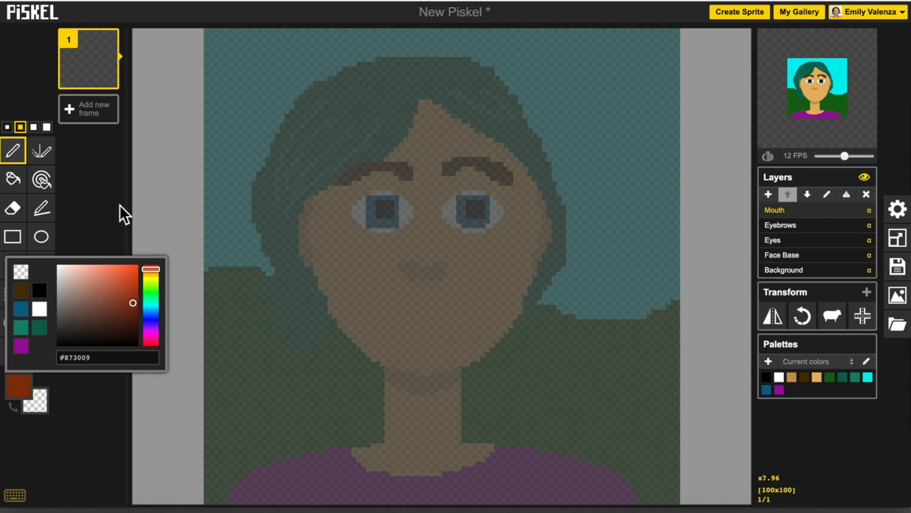
{"action": "left_click", "coordinate": [7, 126]}
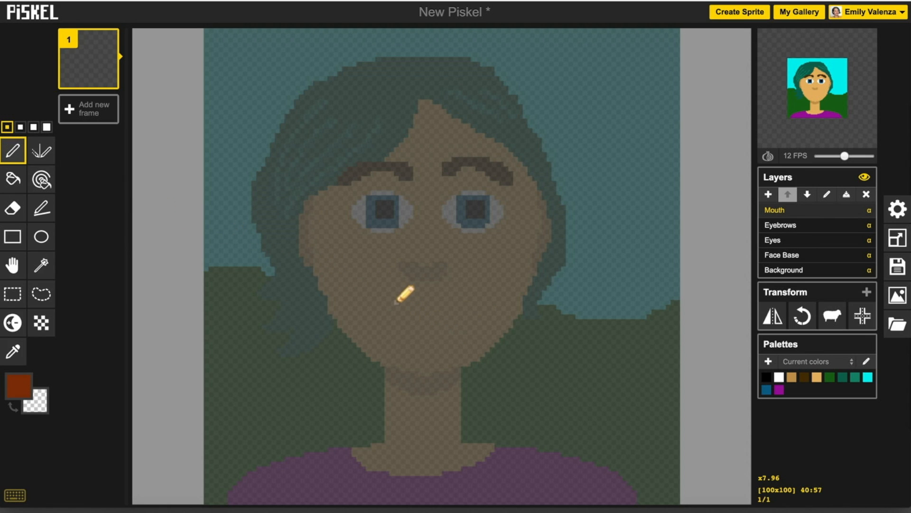
{"action": "left_click", "coordinate": [388, 298]}
{"action": "left_click_drag", "start_coordinate": [397, 305], "coordinate": [457, 305]}
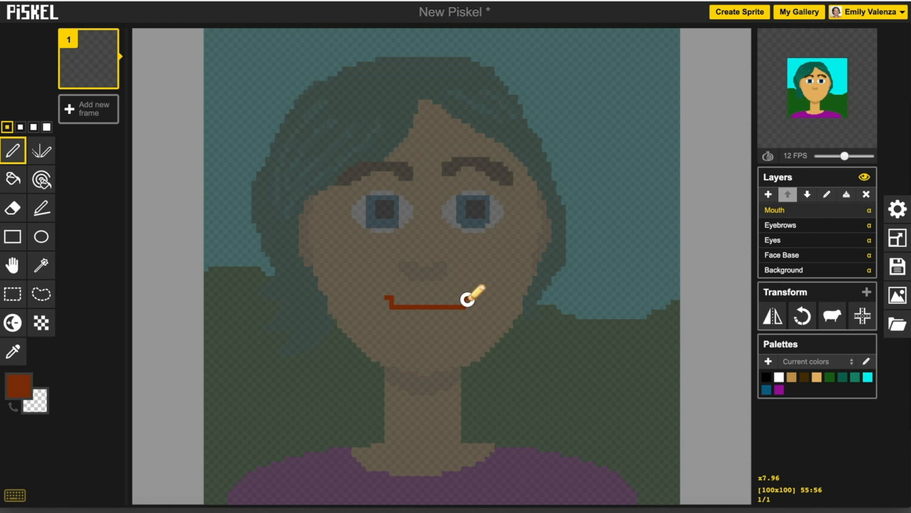
{"action": "left_click_drag", "start_coordinate": [468, 299], "coordinate": [468, 295]}
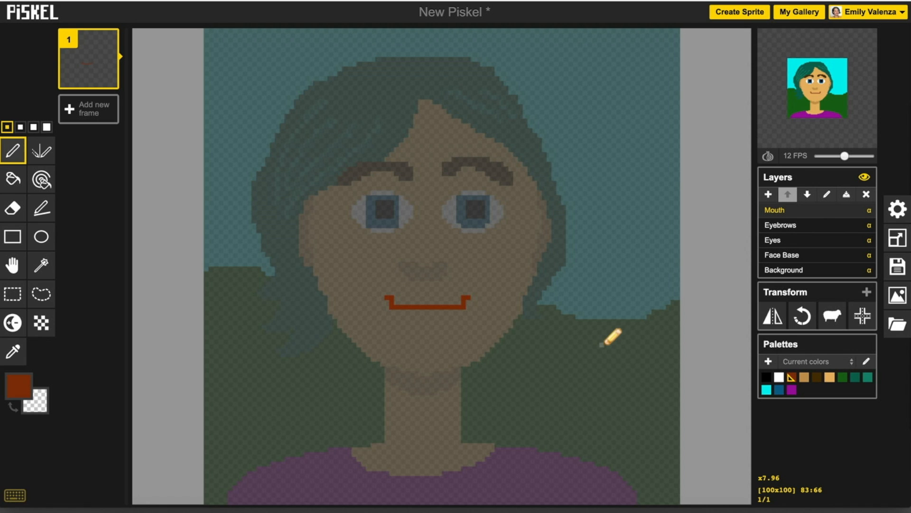
Step: Paint an orange (#f2943c) lower lip about 14 px wide directly under the mouth line with the 3 px Pen
{"action": "left_click", "coordinate": [830, 379]}
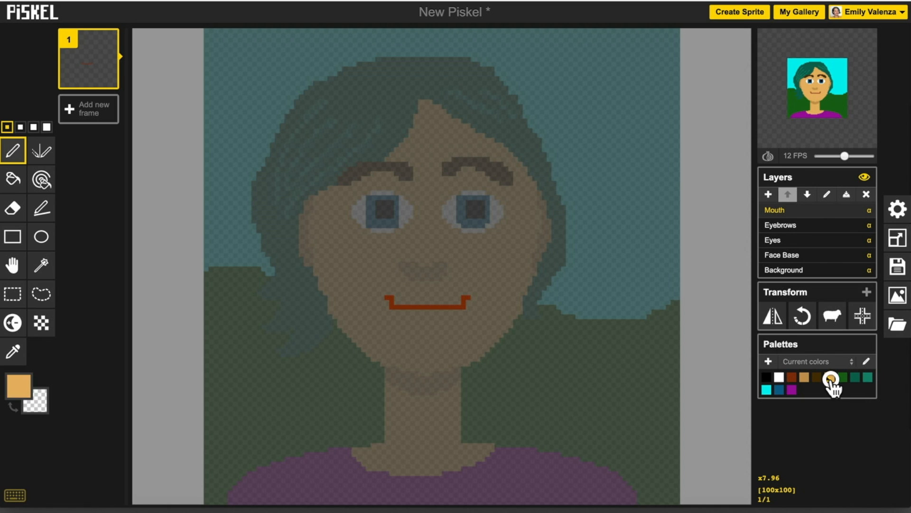
{"action": "left_click", "coordinate": [17, 386]}
{"action": "left_click_drag", "start_coordinate": [150, 281], "coordinate": [118, 274]}
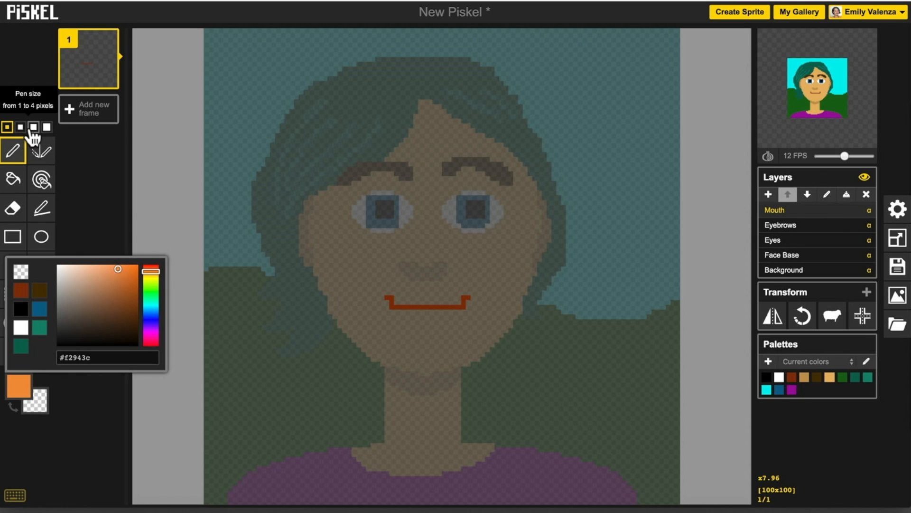
{"action": "left_click", "coordinate": [33, 126]}
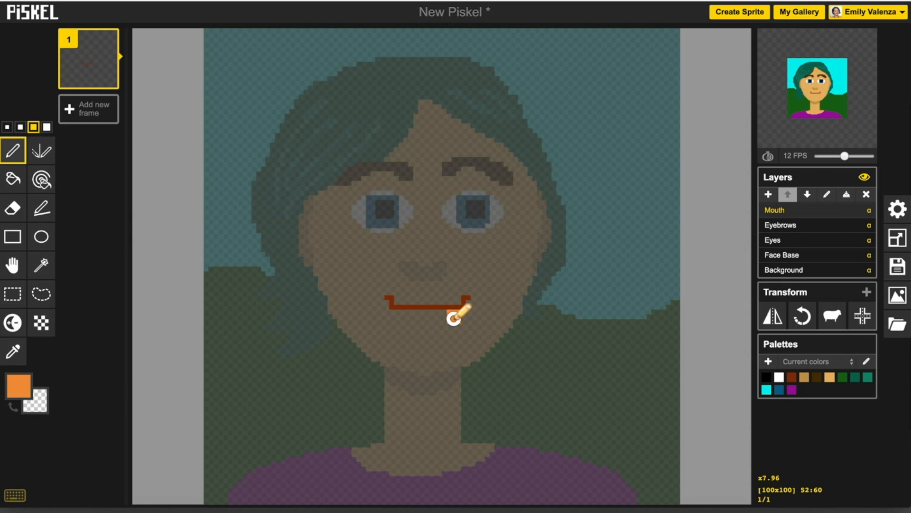
{"action": "left_click_drag", "start_coordinate": [453, 318], "coordinate": [406, 317]}
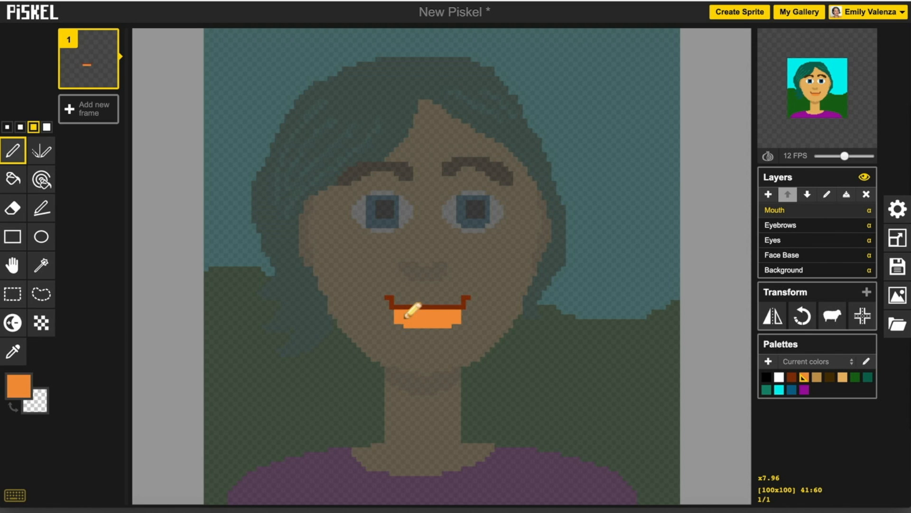
Step: Paint a darker orange (#d9812d) upper lip about 12 px wide just above the mouth line with the 3 px Pen
{"action": "left_click", "coordinate": [19, 385]}
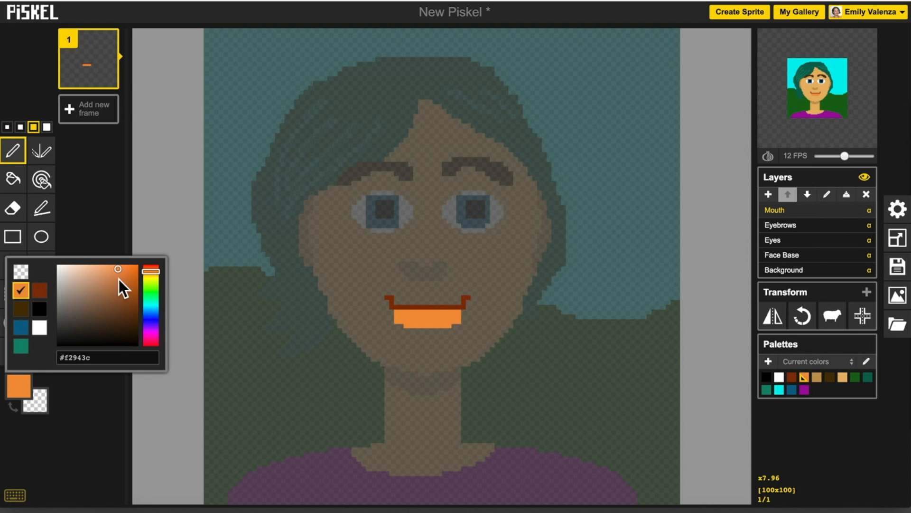
{"action": "left_click_drag", "start_coordinate": [119, 272], "coordinate": [121, 274]}
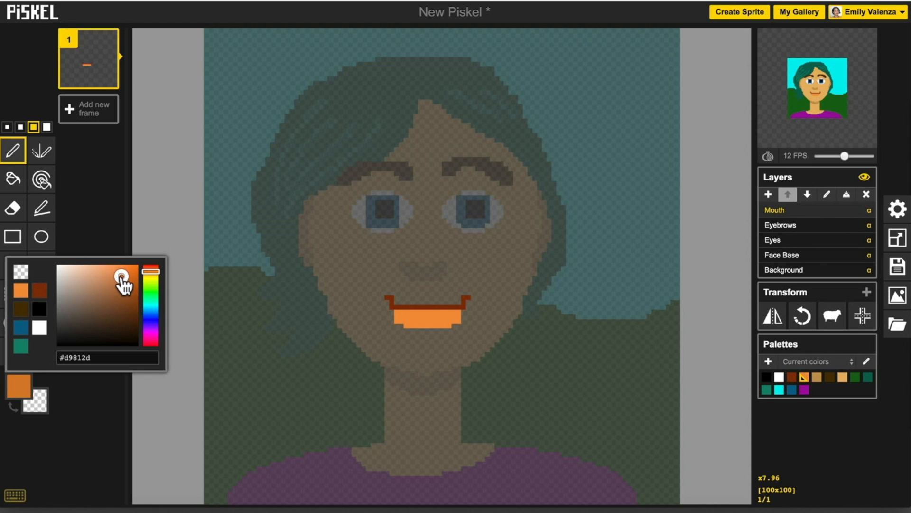
{"action": "left_click_drag", "start_coordinate": [450, 298], "coordinate": [411, 299]}
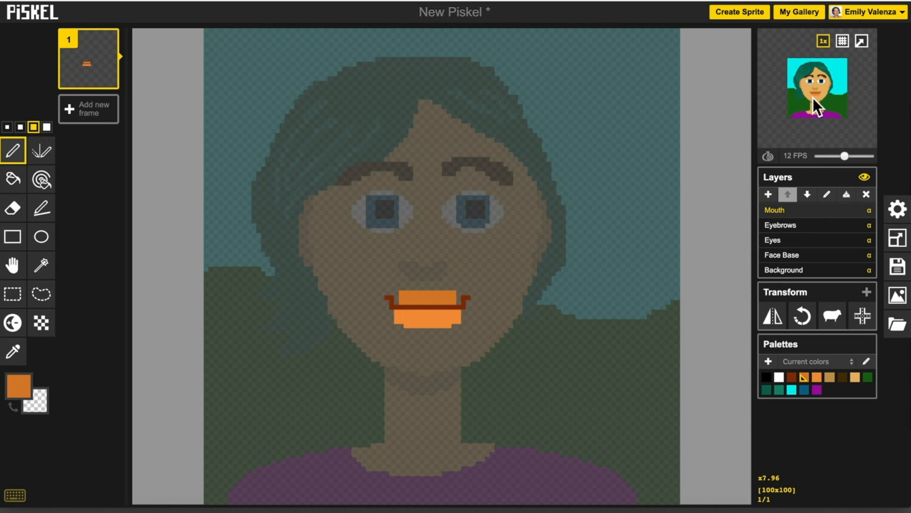
Step: Shape the upper lip by erasing its outer corner pixels and a small central notch with the 1 px Eraser
{"action": "left_click", "coordinate": [17, 204]}
{"action": "left_click", "coordinate": [7, 127]}
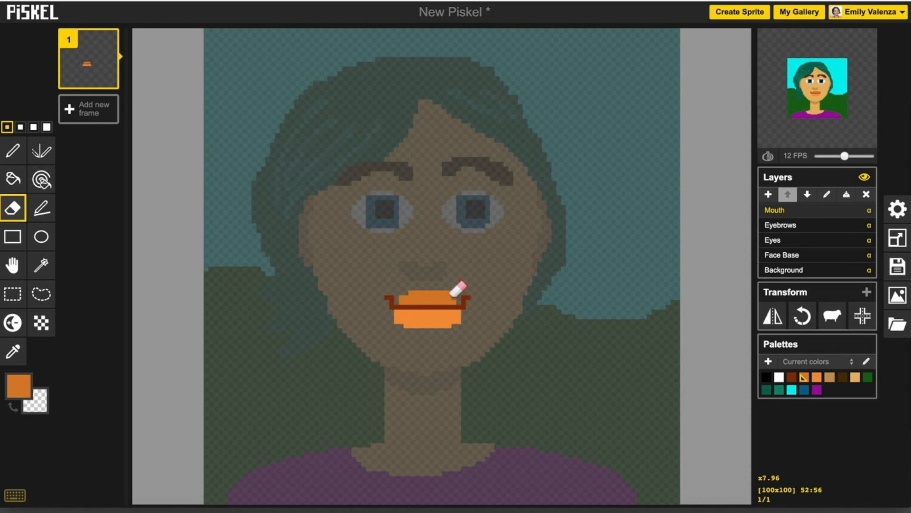
{"action": "left_click", "coordinate": [453, 292]}
Step: Move the whole mouth down about 2 px on the face and make the Eyes layer active
{"action": "left_click", "coordinate": [13, 262]}
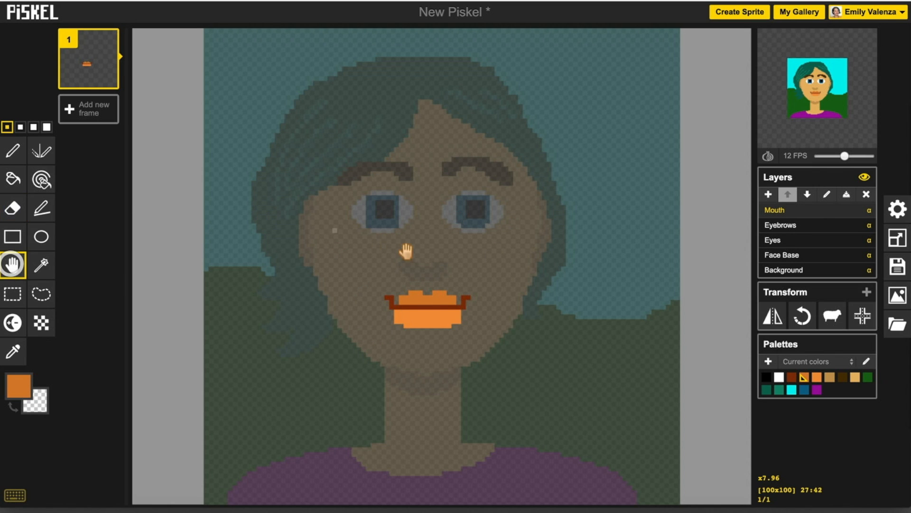
{"action": "mouse_move", "coordinate": [423, 306]}
{"action": "left_mouse_down"}
{"action": "mouse_move", "coordinate": [494, 280]}
{"action": "mouse_move", "coordinate": [499, 300]}
{"action": "mouse_move", "coordinate": [418, 315]}
{"action": "mouse_move", "coordinate": [358, 279]}
{"action": "mouse_move", "coordinate": [416, 329]}
{"action": "mouse_move", "coordinate": [427, 319]}
{"action": "left_mouse_up"}
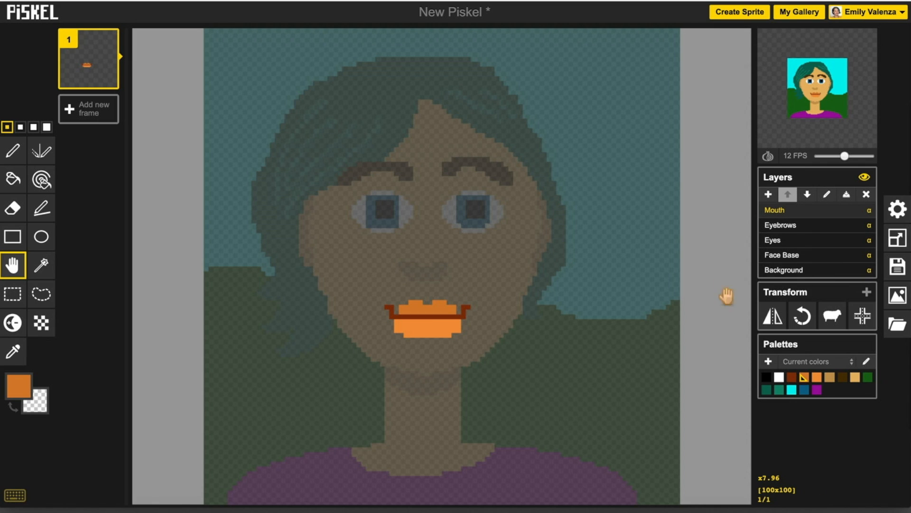
{"action": "left_click", "coordinate": [814, 241]}
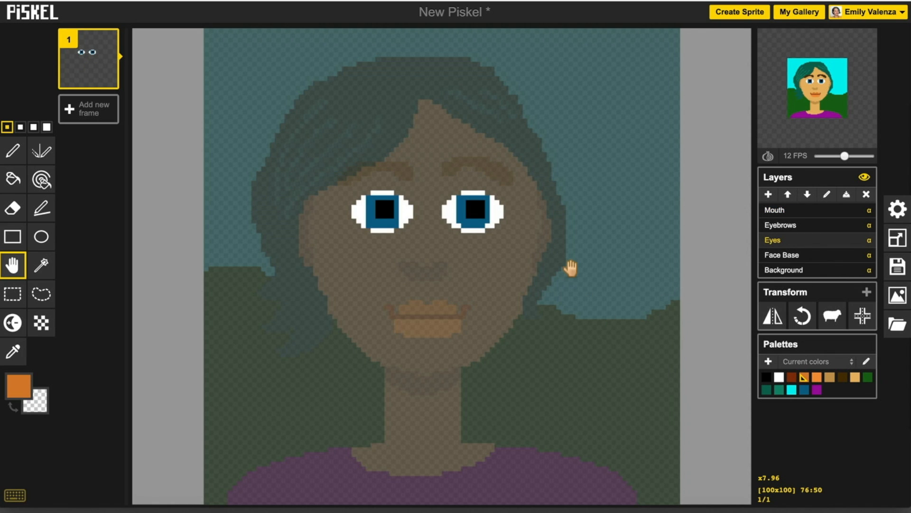
{"action": "mouse_move", "coordinate": [99, 74]}
{"action": "left_click", "coordinate": [77, 118]}
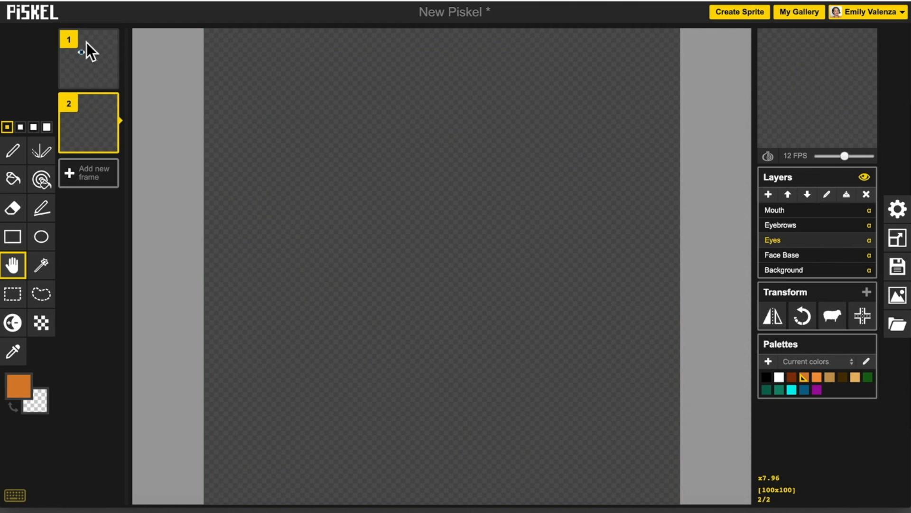
{"action": "mouse_move", "coordinate": [788, 73]}
{"action": "mouse_move", "coordinate": [67, 42]}
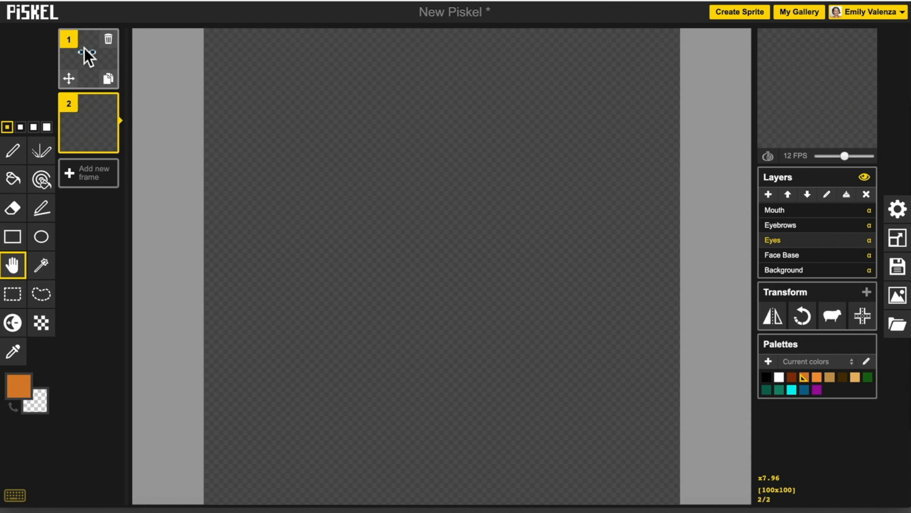
{"action": "mouse_move", "coordinate": [92, 102]}
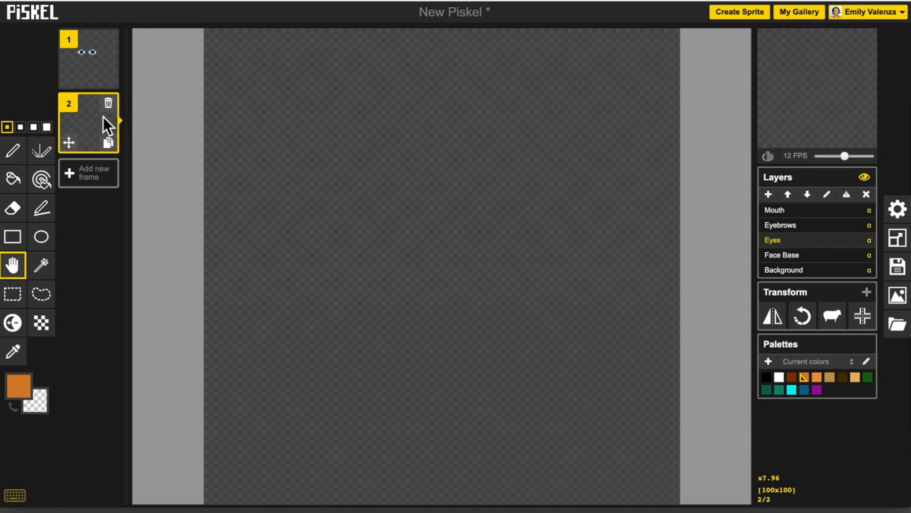
{"action": "left_click", "coordinate": [108, 103]}
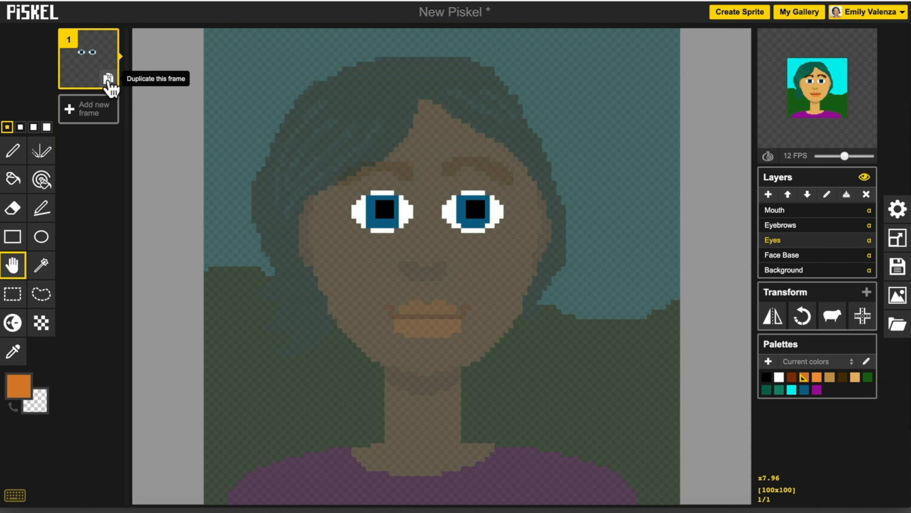
Step: Duplicate the portrait frame four times to make five identical frames
{"action": "left_click", "coordinate": [108, 81]}
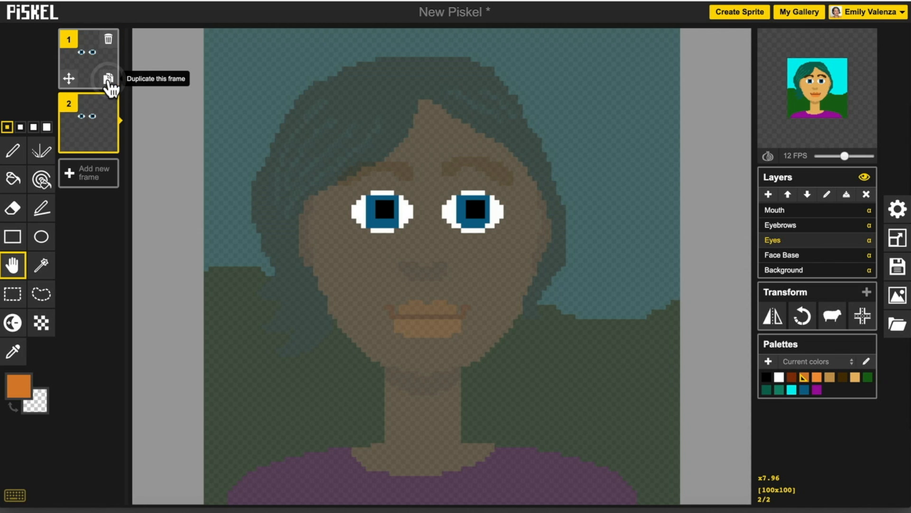
{"action": "left_click", "coordinate": [110, 143]}
{"action": "left_click", "coordinate": [109, 207]}
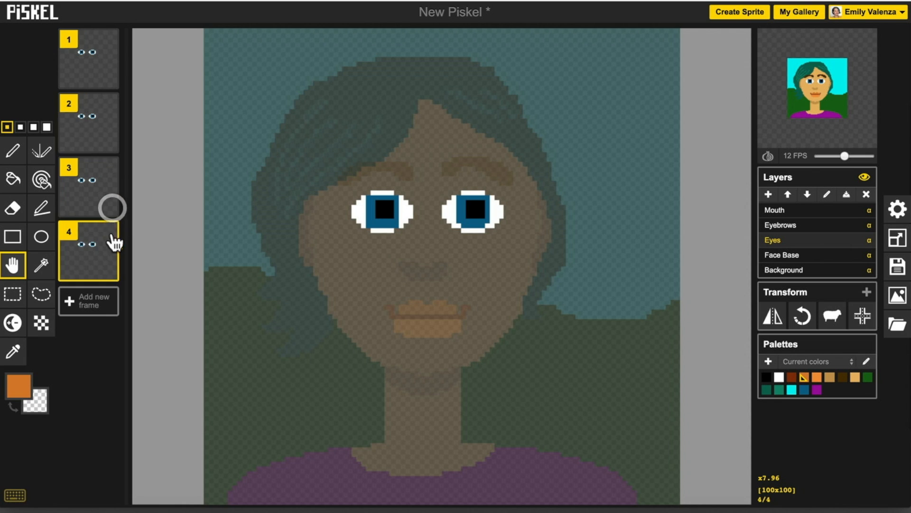
{"action": "left_click", "coordinate": [109, 271]}
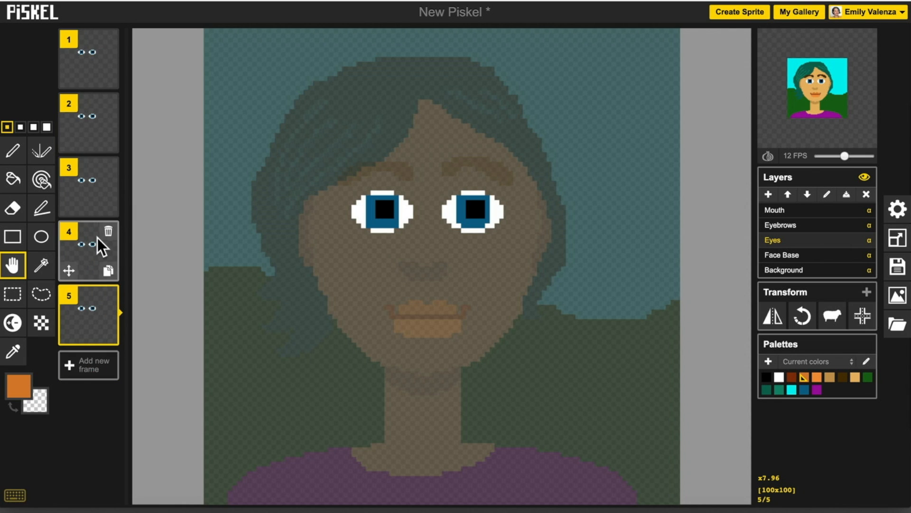
Step: In frame 3, draw a tan ellipse outline about 15 × 10 px around the eye on the viewer's right
{"action": "left_click", "coordinate": [86, 190]}
{"action": "left_click", "coordinate": [37, 239]}
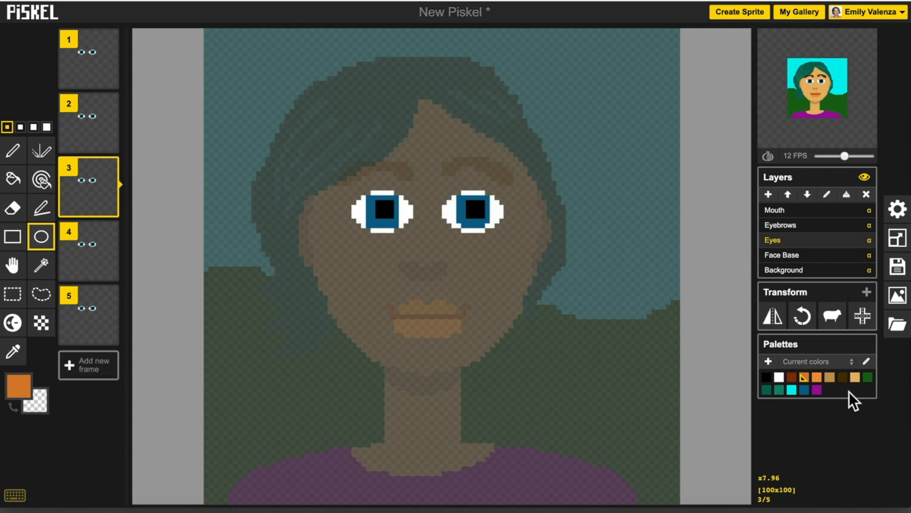
{"action": "left_click", "coordinate": [829, 378]}
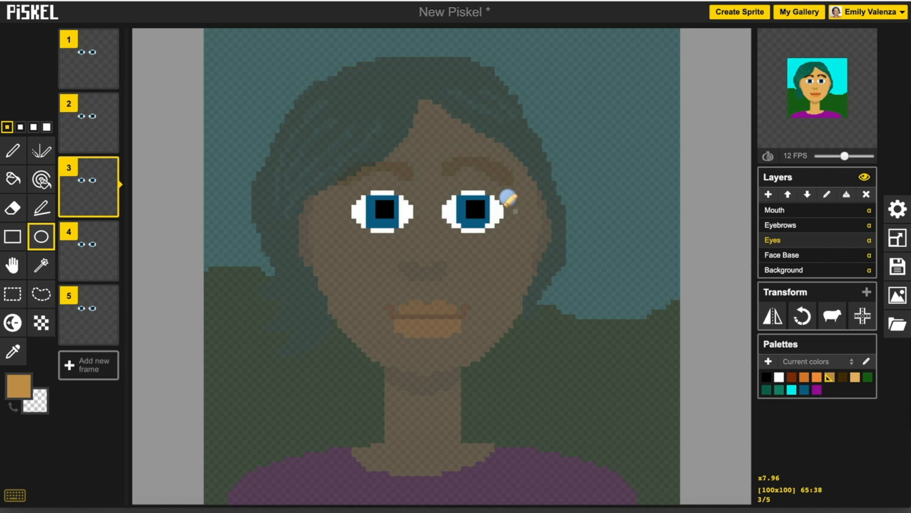
{"action": "left_click_drag", "start_coordinate": [441, 182], "coordinate": [504, 223]}
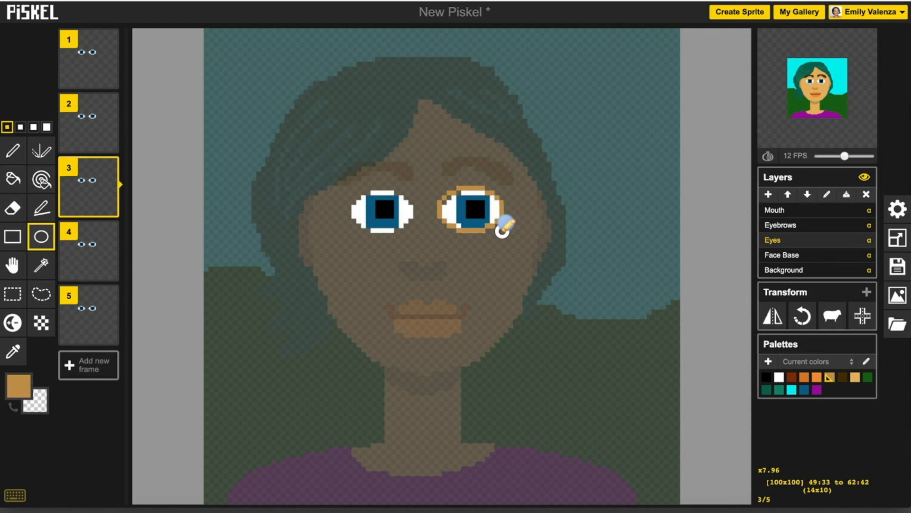
{"action": "left_click_drag", "start_coordinate": [502, 231], "coordinate": [505, 231]}
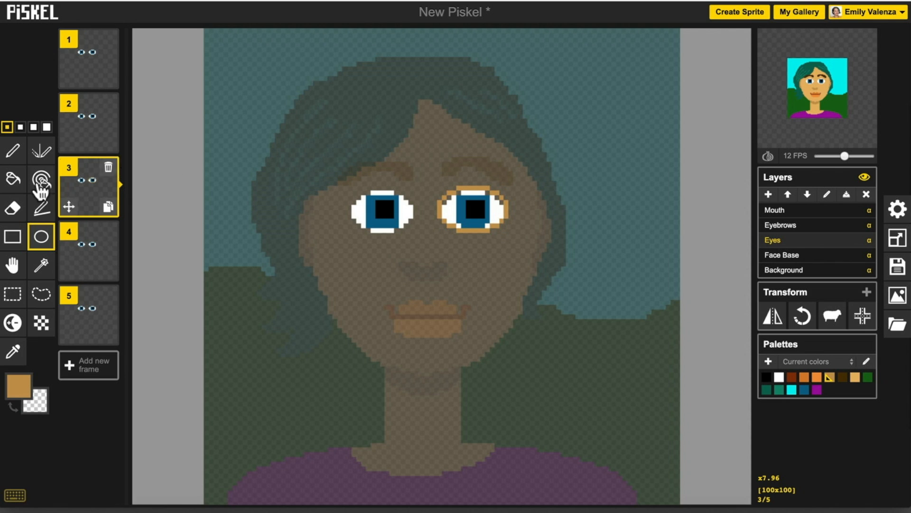
Step: Fill the white, iris, pupil and leftover pixels inside the ellipse in frame 3 with the same tan to form a closed eyelid
{"action": "left_click", "coordinate": [13, 179]}
{"action": "left_click", "coordinate": [450, 203]}
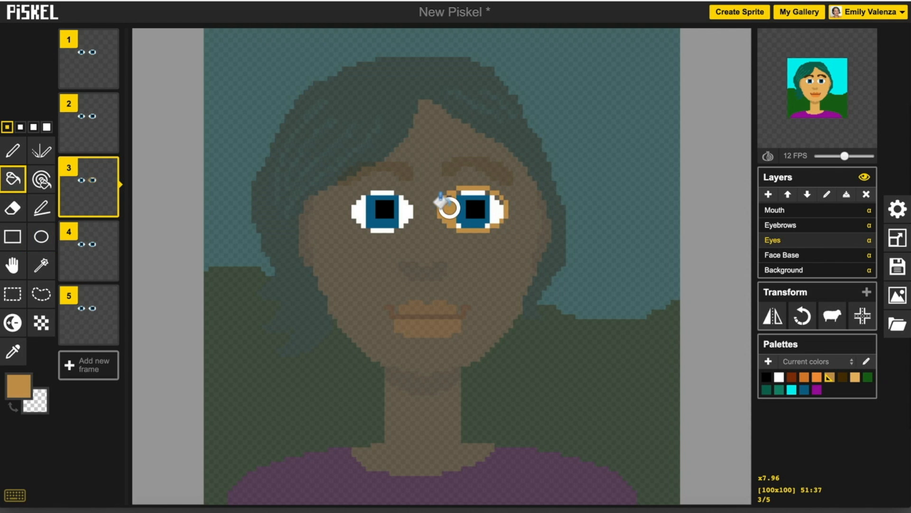
{"action": "left_click", "coordinate": [464, 203]}
{"action": "left_click", "coordinate": [472, 210]}
{"action": "left_click", "coordinate": [495, 213]}
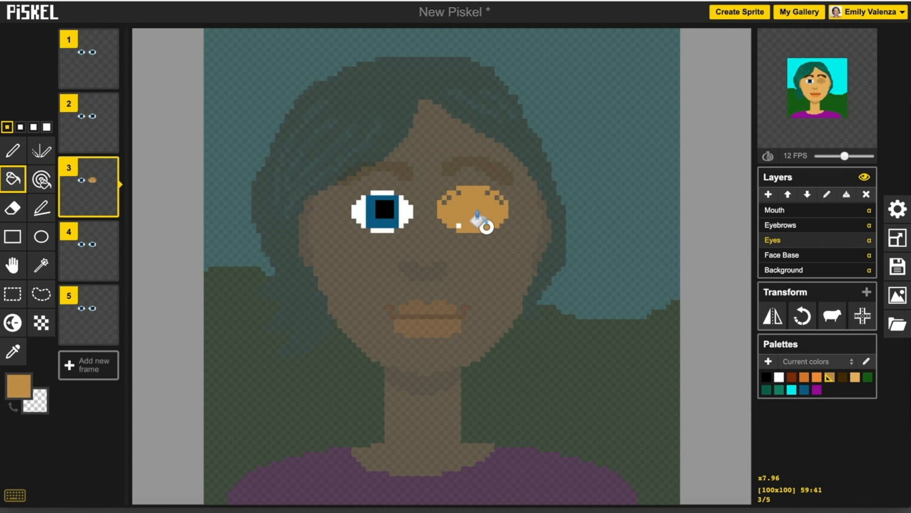
{"action": "left_click", "coordinate": [458, 225]}
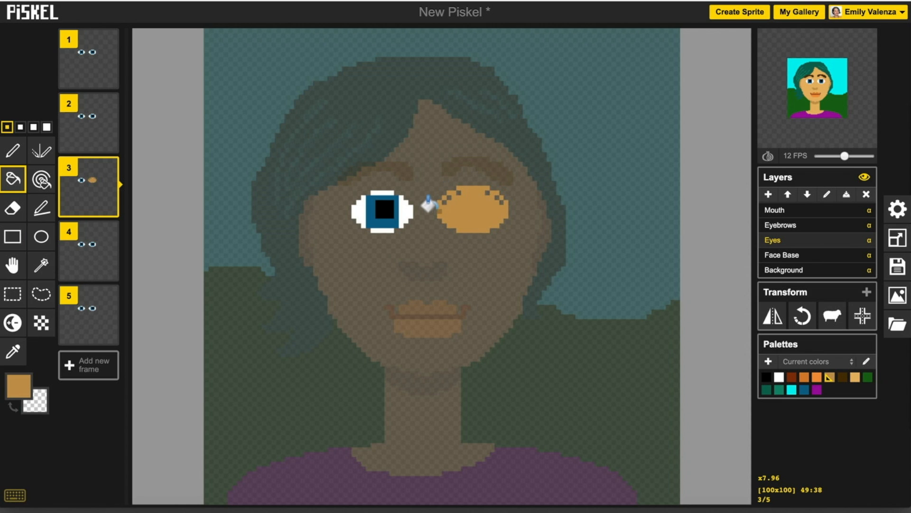
Step: Slow the animation preview to 5 FPS and watch the wink play
{"action": "mouse_move", "coordinate": [829, 85]}
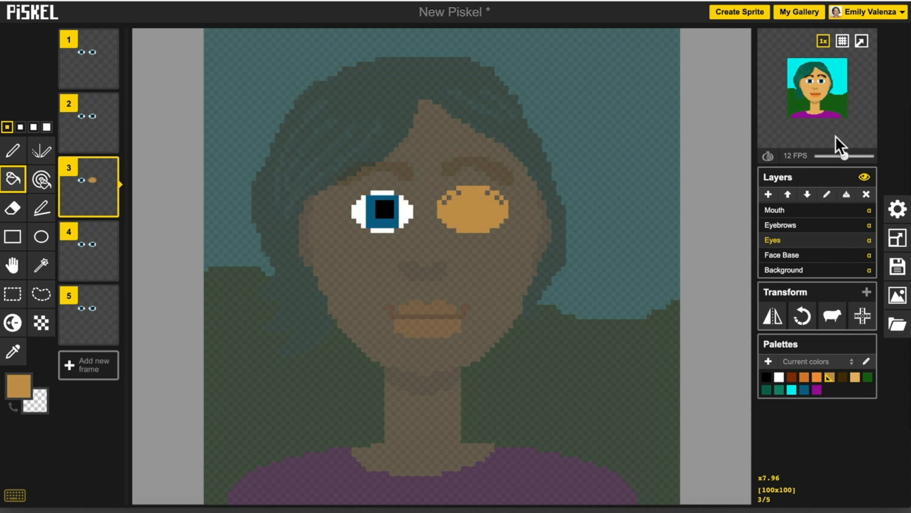
{"action": "left_click_drag", "start_coordinate": [844, 155], "coordinate": [830, 156]}
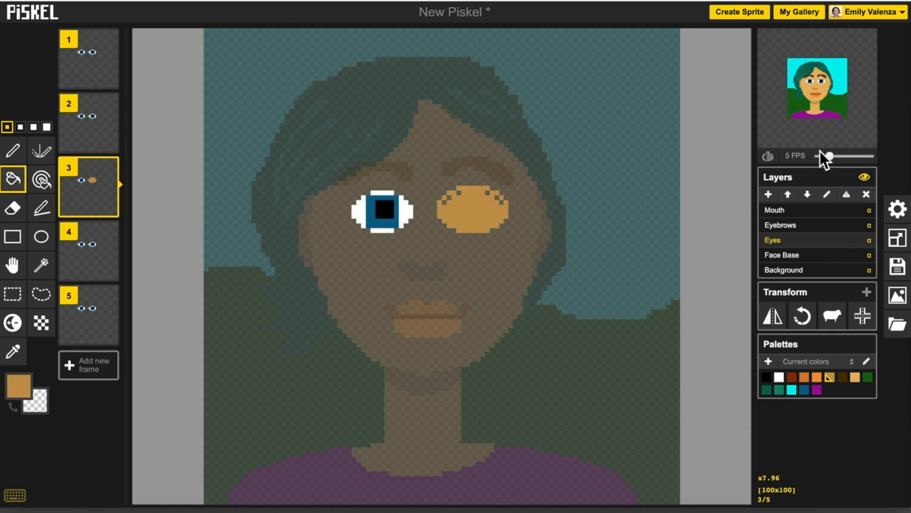
{"action": "mouse_move", "coordinate": [822, 81]}
Step: In frame 3, draw a 1 px black lash line curving along the lower edge of the closed eyelid
{"action": "left_click", "coordinate": [7, 162]}
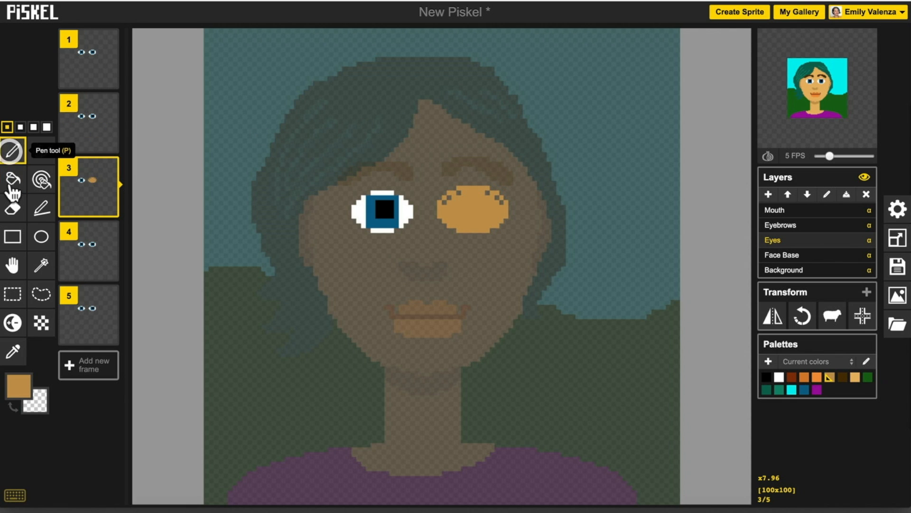
{"action": "left_click", "coordinate": [17, 385]}
{"action": "left_click", "coordinate": [20, 328]}
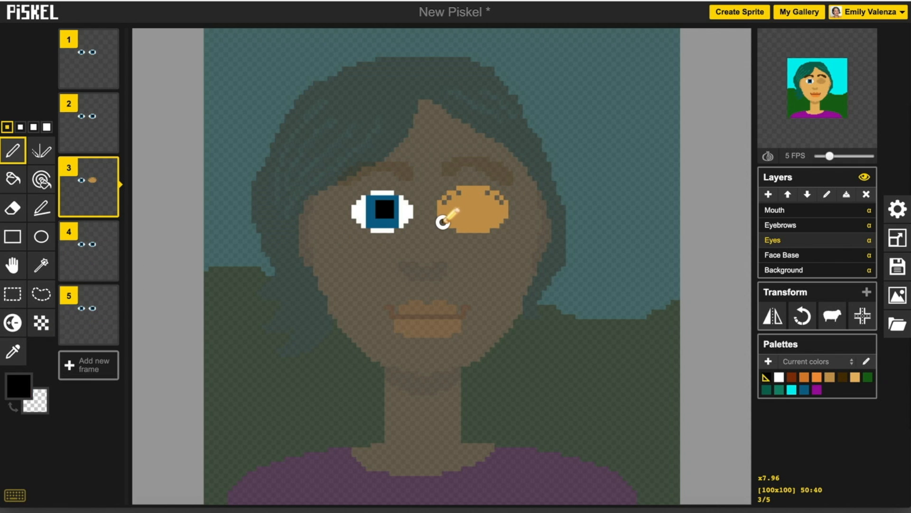
{"action": "mouse_move", "coordinate": [445, 224]}
{"action": "left_mouse_down"}
{"action": "mouse_move", "coordinate": [491, 230]}
{"action": "mouse_move", "coordinate": [506, 218]}
{"action": "left_mouse_up"}
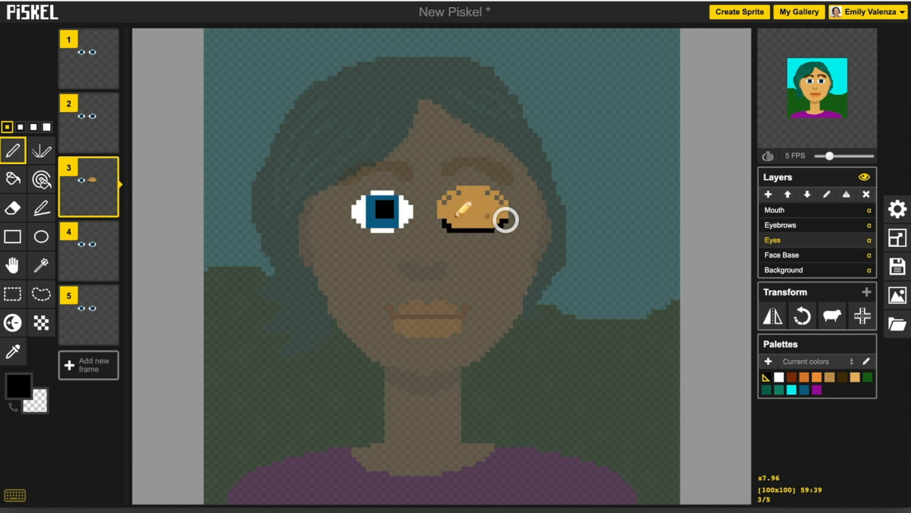
{"action": "left_click", "coordinate": [441, 218]}
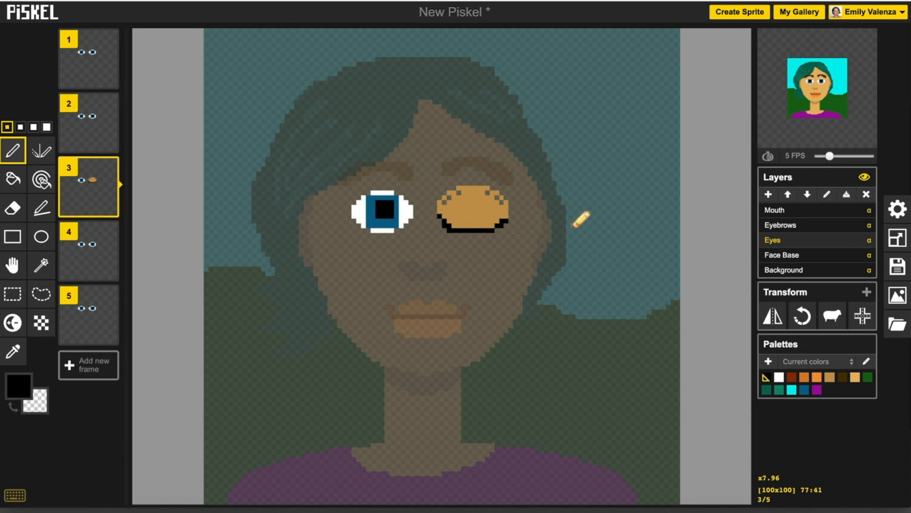
{"action": "mouse_move", "coordinate": [856, 112]}
Step: On the Mouth layer of frame 1, paint a black mouth opening about 8 × 2 px with a 2 px pen
{"action": "left_click", "coordinate": [801, 210]}
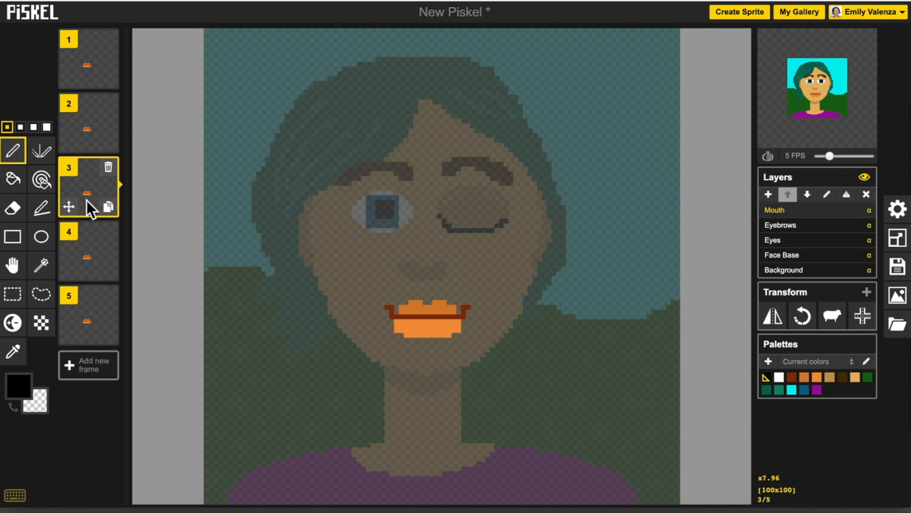
{"action": "left_click", "coordinate": [88, 64]}
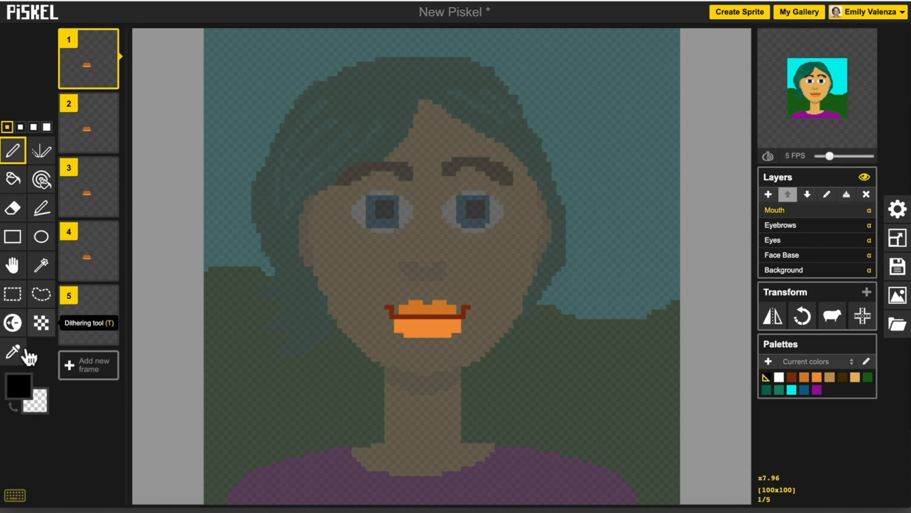
{"action": "left_click", "coordinate": [20, 127]}
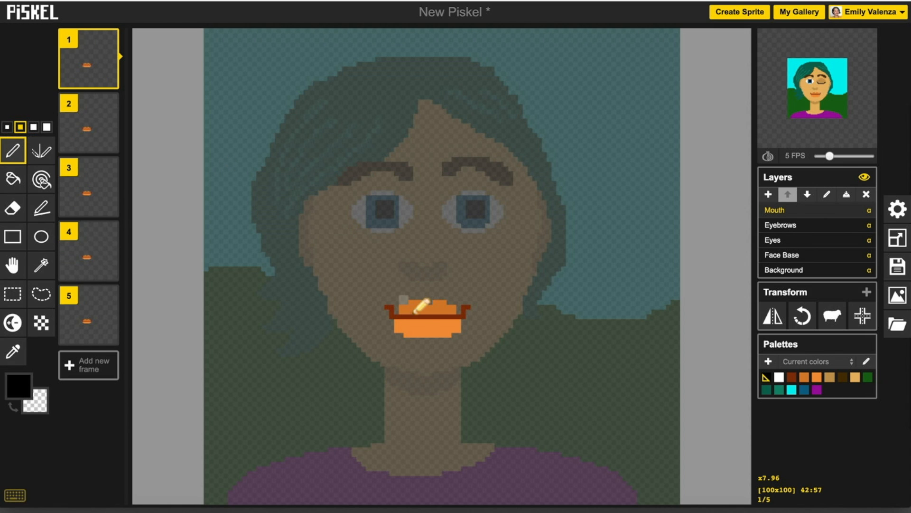
{"action": "left_click_drag", "start_coordinate": [413, 326], "coordinate": [446, 325]}
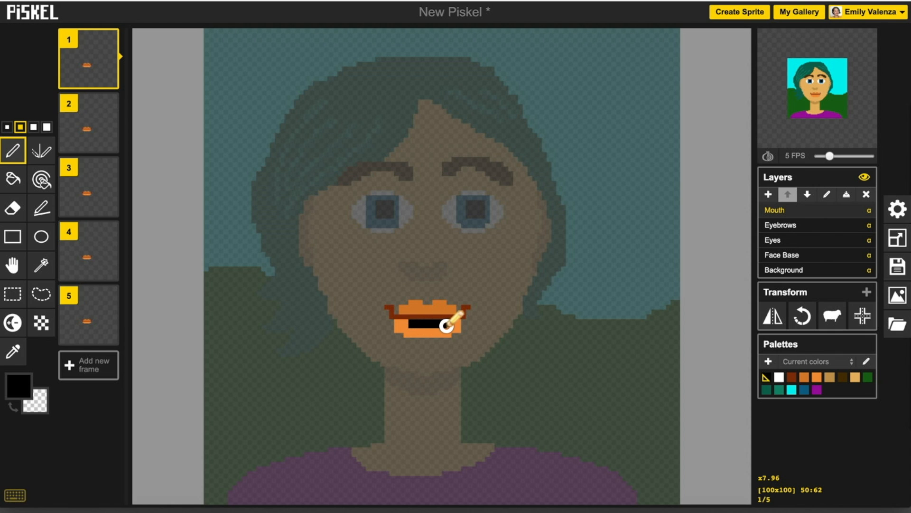
Step: In frame 2, paint a larger black mouth opening about 10 × 3 px and lower the bottom lip with light orange
{"action": "mouse_move", "coordinate": [98, 148]}
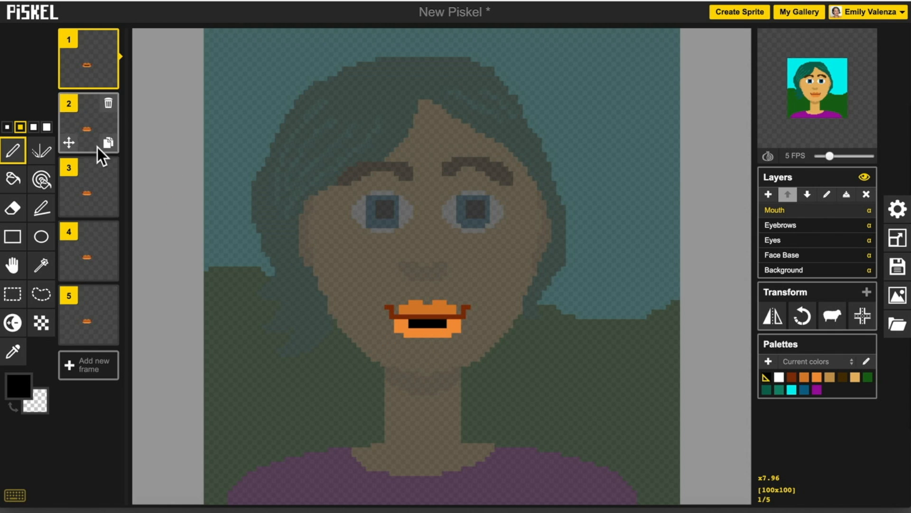
{"action": "left_click", "coordinate": [87, 135]}
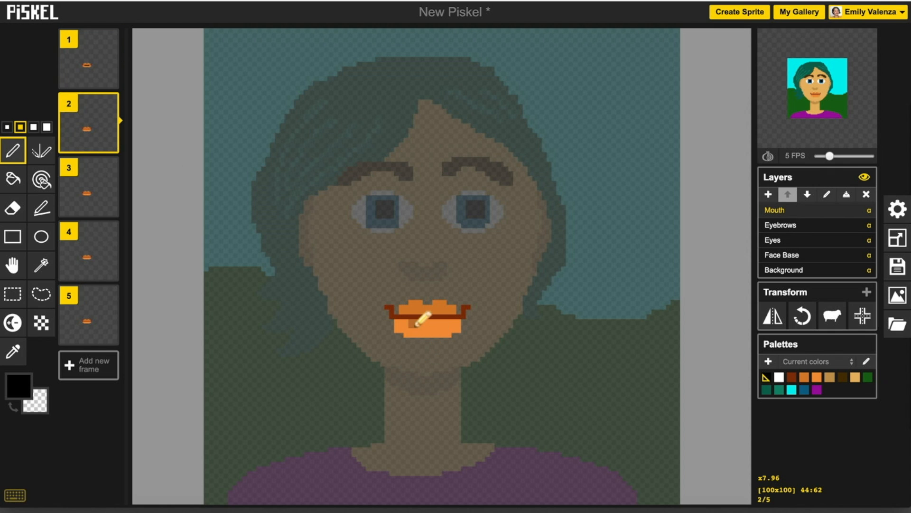
{"action": "mouse_move", "coordinate": [414, 325]}
{"action": "left_mouse_down"}
{"action": "mouse_move", "coordinate": [445, 325]}
{"action": "mouse_move", "coordinate": [418, 330]}
{"action": "left_mouse_up"}
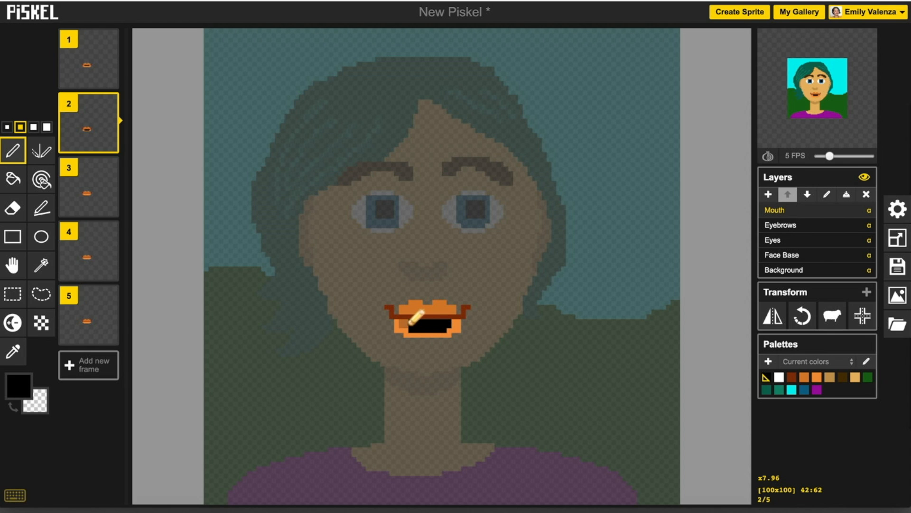
{"action": "left_click", "coordinate": [410, 325]}
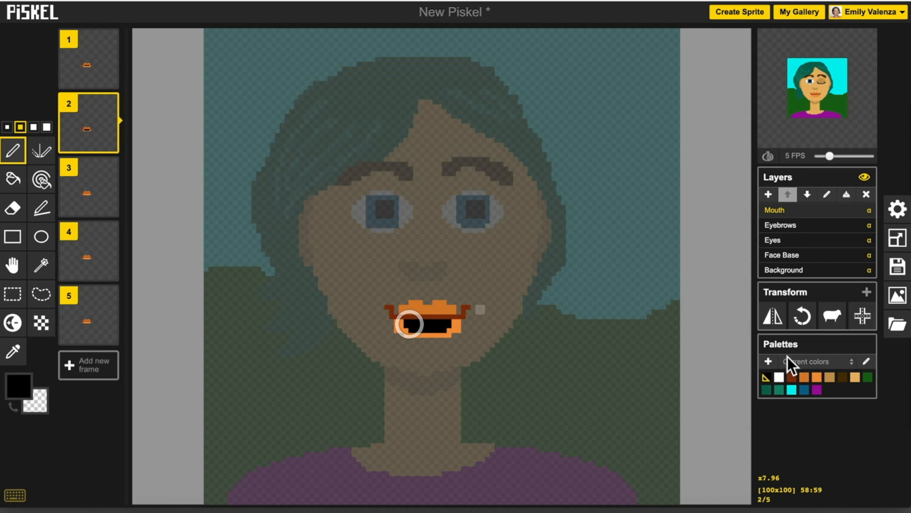
{"action": "left_click", "coordinate": [814, 380]}
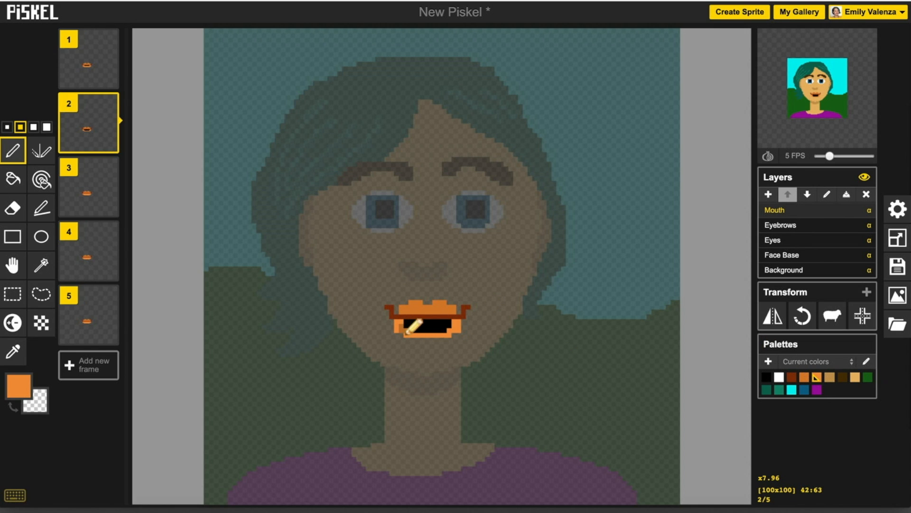
{"action": "left_click_drag", "start_coordinate": [406, 339], "coordinate": [450, 338]}
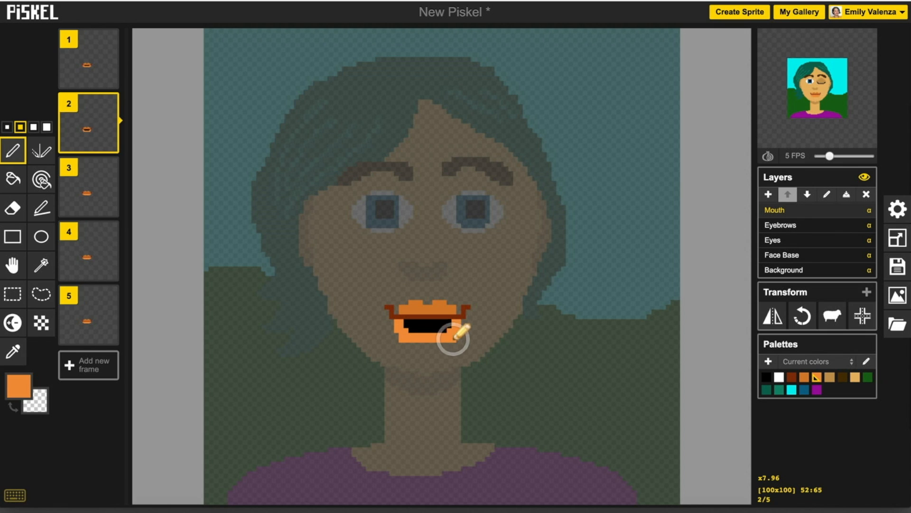
{"action": "mouse_move", "coordinate": [825, 105]}
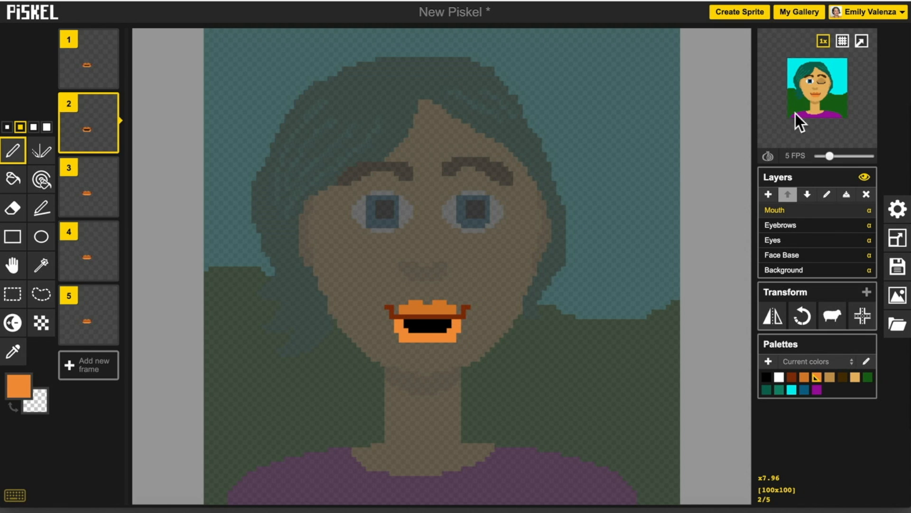
Step: In frame 3, paint a rectangular black mouth opening about 10 × 3 px and redraw the bottom lip below it in light orange
{"action": "left_click", "coordinate": [86, 196]}
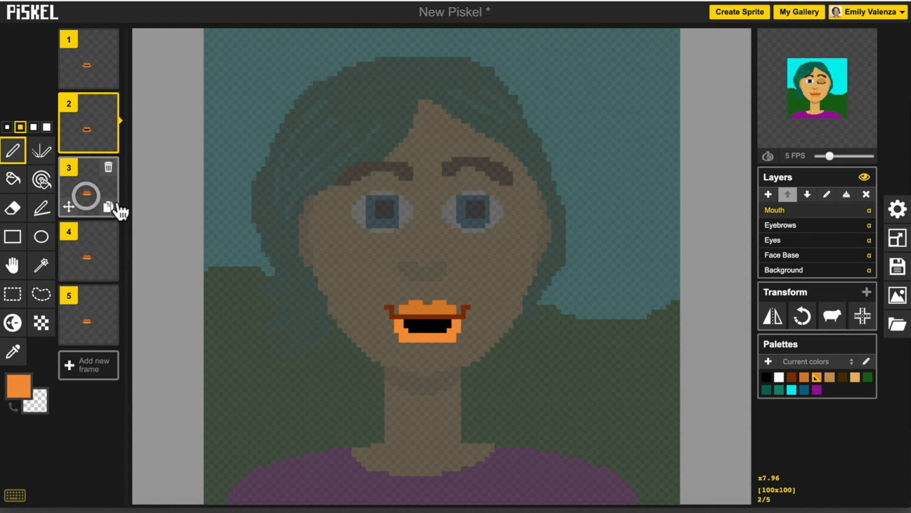
{"action": "left_click", "coordinate": [19, 386]}
{"action": "left_click", "coordinate": [26, 332]}
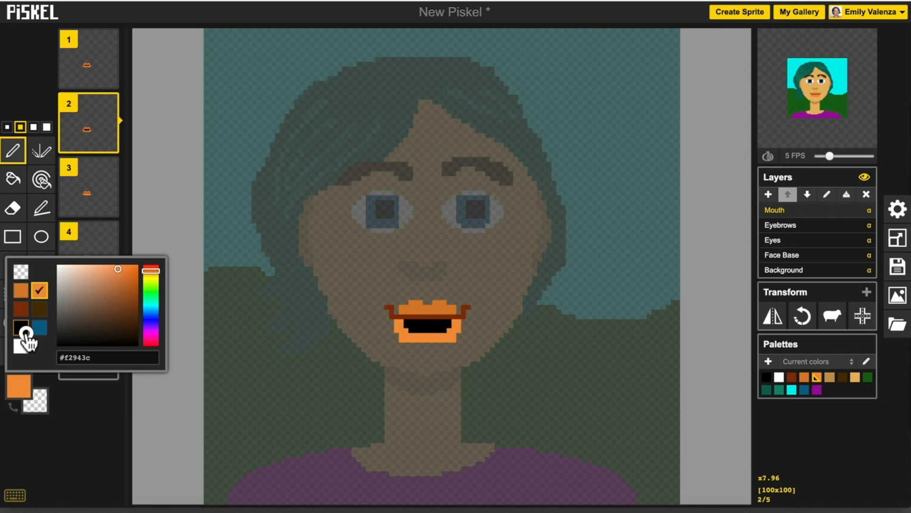
{"action": "left_click", "coordinate": [93, 189]}
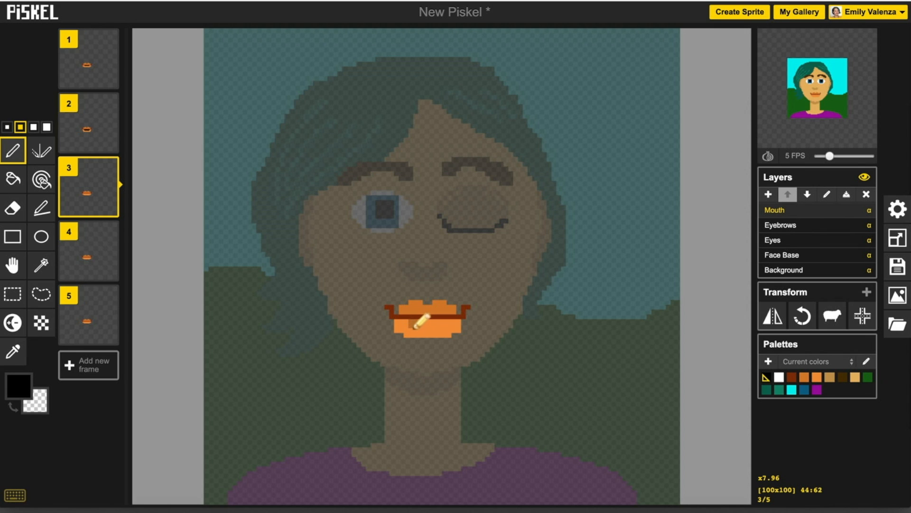
{"action": "left_click_drag", "start_coordinate": [411, 328], "coordinate": [449, 324]}
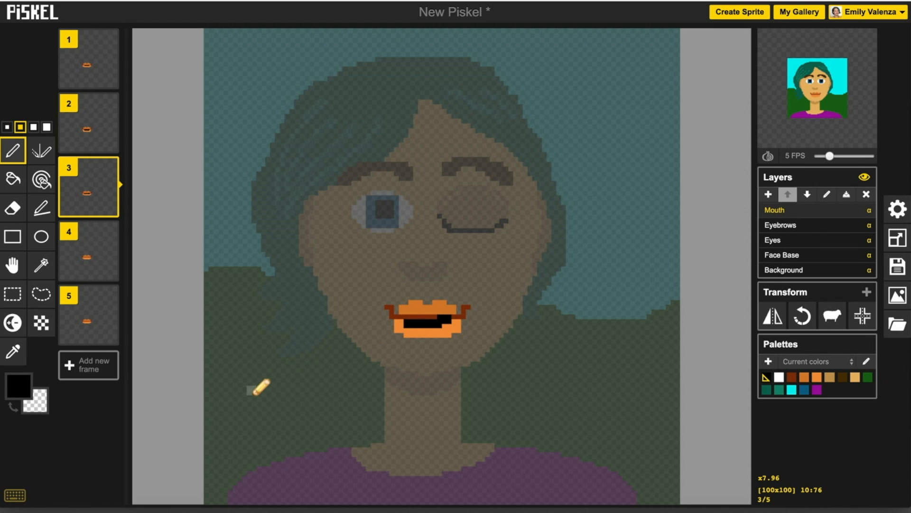
{"action": "key", "text": "super+z"}
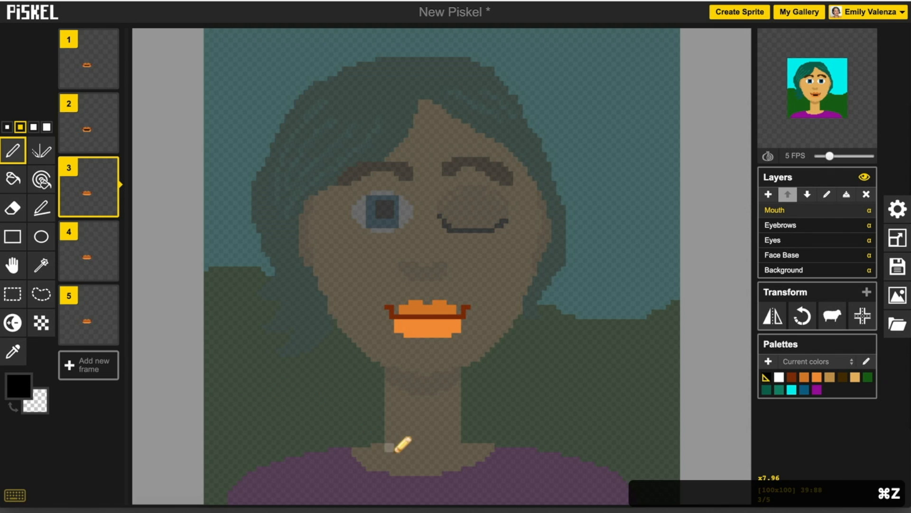
{"action": "mouse_move", "coordinate": [450, 324]}
{"action": "left_mouse_down"}
{"action": "mouse_move", "coordinate": [409, 326]}
{"action": "mouse_move", "coordinate": [447, 335]}
{"action": "left_mouse_up"}
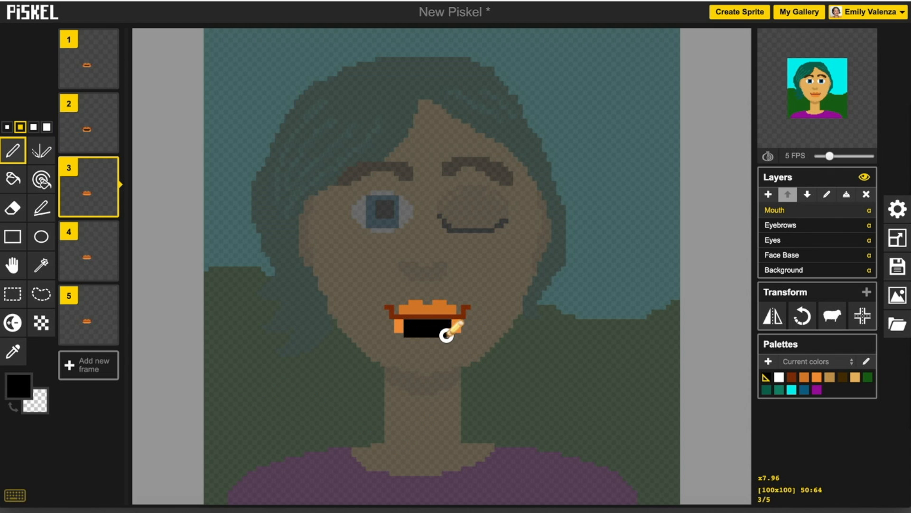
{"action": "left_click", "coordinate": [817, 377]}
{"action": "left_click_drag", "start_coordinate": [457, 335], "coordinate": [401, 340]}
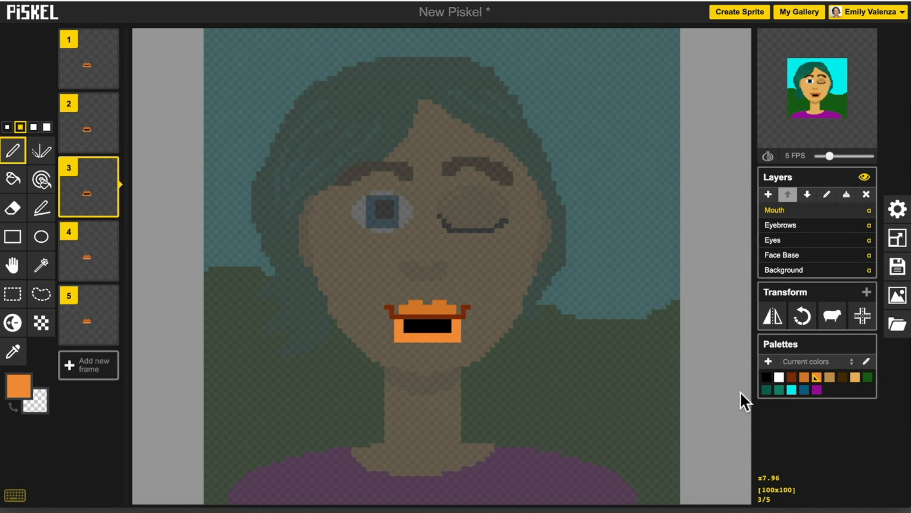
Step: Paint a pink #d943b4 tongue about 6 × 8 px, with a tapered tip, hanging out of the mouth in frame 3
{"action": "left_click", "coordinate": [816, 390]}
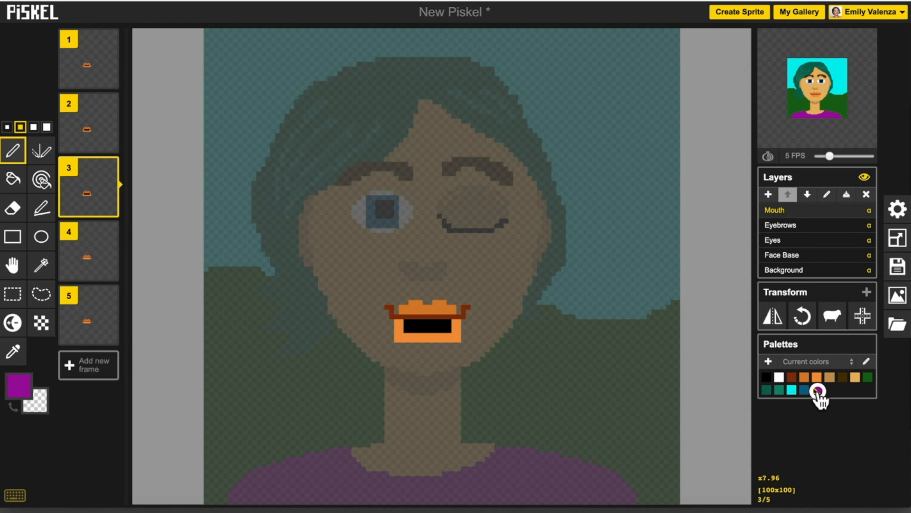
{"action": "left_click", "coordinate": [17, 382]}
{"action": "left_click_drag", "start_coordinate": [119, 287], "coordinate": [114, 276]}
{"action": "left_click_drag", "start_coordinate": [155, 326], "coordinate": [153, 336]}
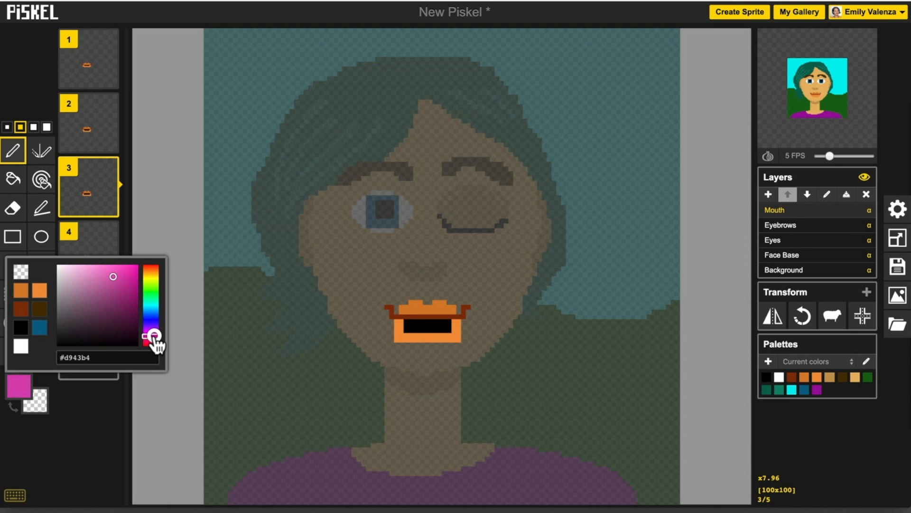
{"action": "left_click", "coordinate": [431, 329]}
{"action": "mouse_move", "coordinate": [432, 331]}
{"action": "left_mouse_down"}
{"action": "mouse_move", "coordinate": [426, 349]}
{"action": "mouse_move", "coordinate": [419, 329]}
{"action": "mouse_move", "coordinate": [435, 314]}
{"action": "mouse_move", "coordinate": [427, 342]}
{"action": "left_mouse_up"}
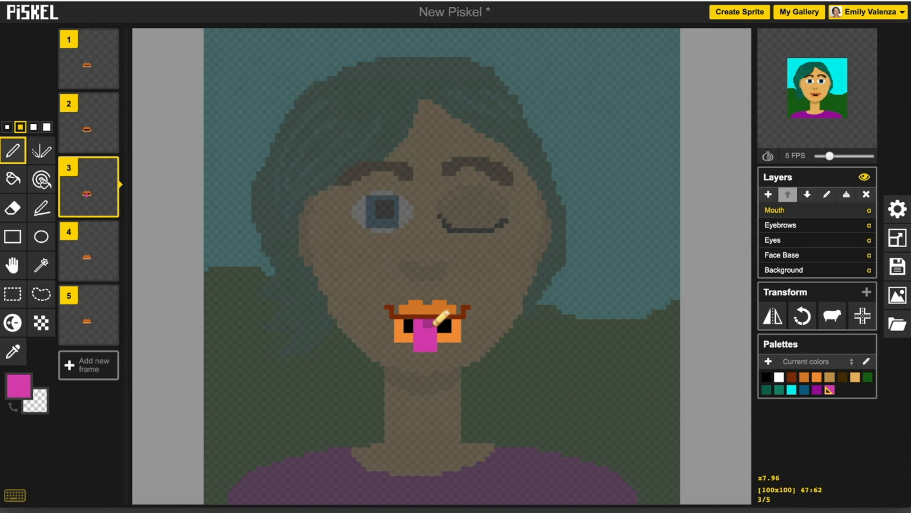
{"action": "mouse_move", "coordinate": [436, 326]}
{"action": "left_mouse_down"}
{"action": "mouse_move", "coordinate": [437, 349]}
{"action": "mouse_move", "coordinate": [425, 352]}
{"action": "left_mouse_up"}
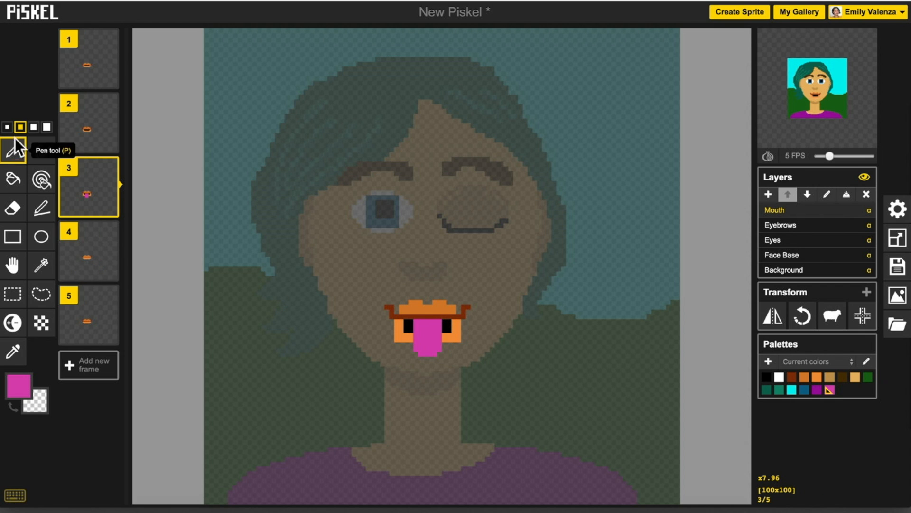
Step: Shade a crease down the middle of the tongue with a 1 px pen in darker pink #bb349a
{"action": "left_click", "coordinate": [7, 127]}
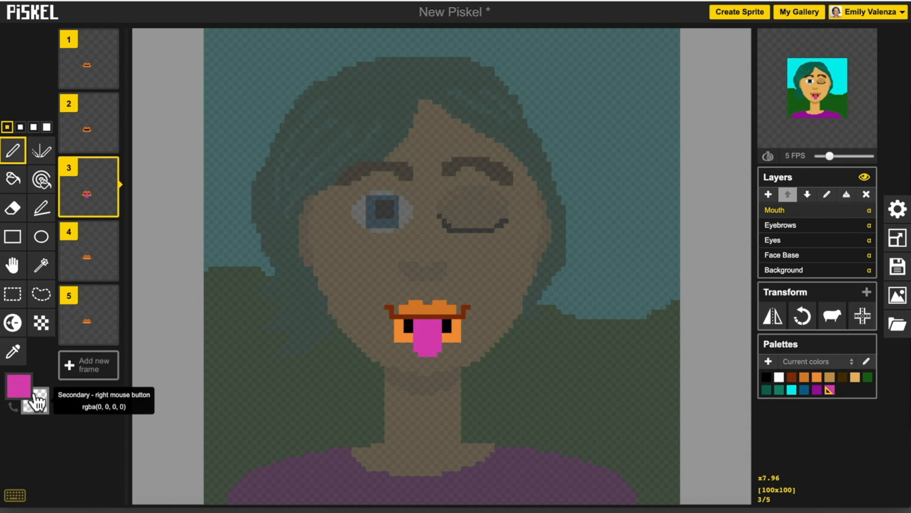
{"action": "left_click", "coordinate": [18, 384]}
{"action": "left_click_drag", "start_coordinate": [115, 274], "coordinate": [115, 286]}
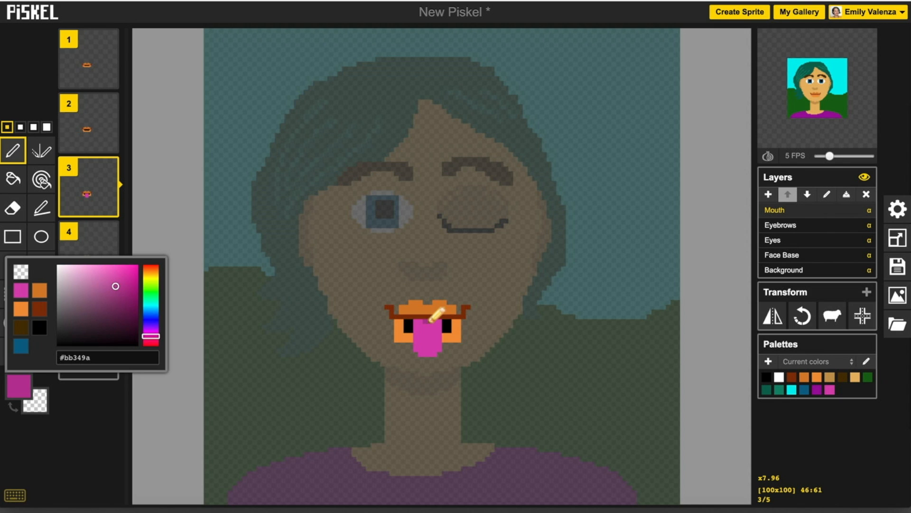
{"action": "left_click", "coordinate": [430, 321]}
{"action": "left_click_drag", "start_coordinate": [429, 340], "coordinate": [426, 319]}
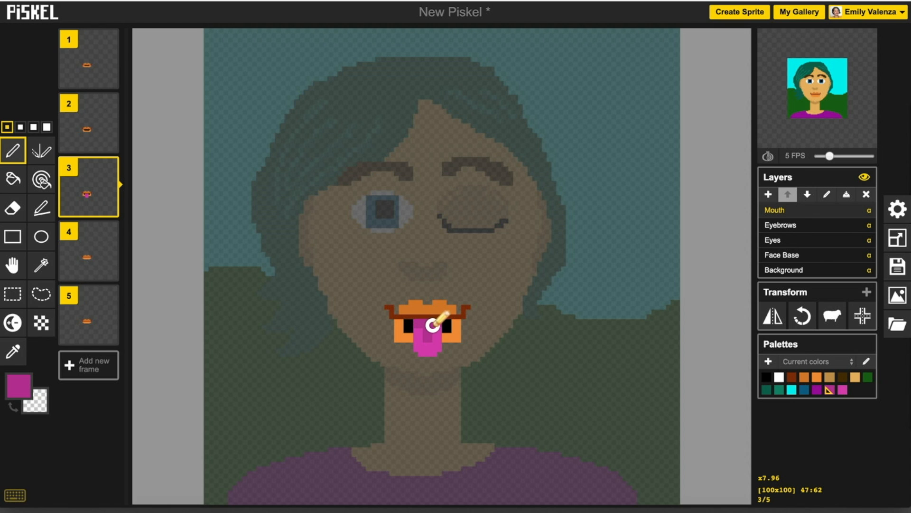
{"action": "mouse_move", "coordinate": [859, 91]}
Step: On the Eyebrows layer, move the eyebrows up in frames 1 and 2, by about 6 px in frame 2
{"action": "left_click", "coordinate": [794, 226]}
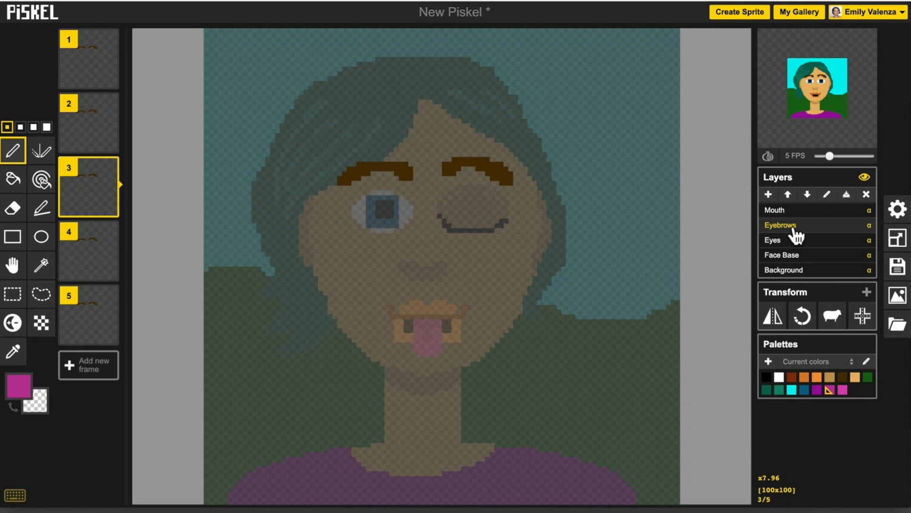
{"action": "left_click", "coordinate": [13, 267]}
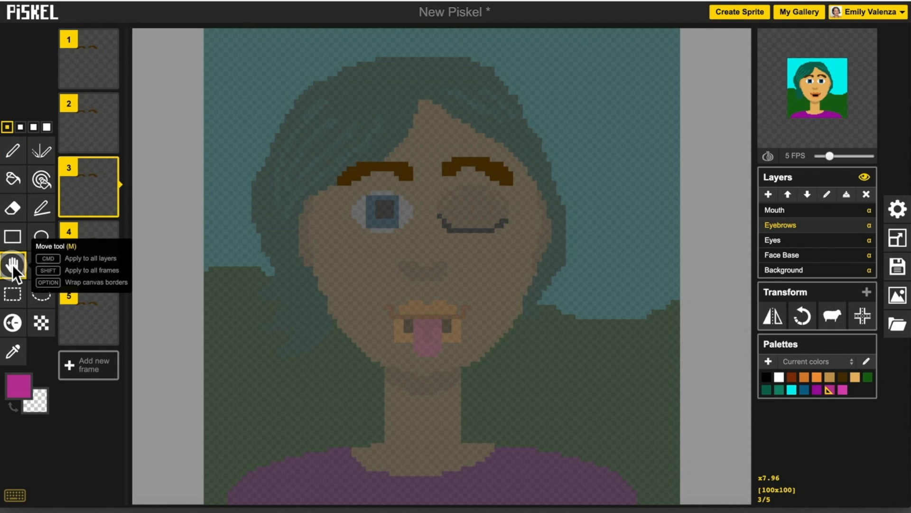
{"action": "left_click", "coordinate": [85, 61]}
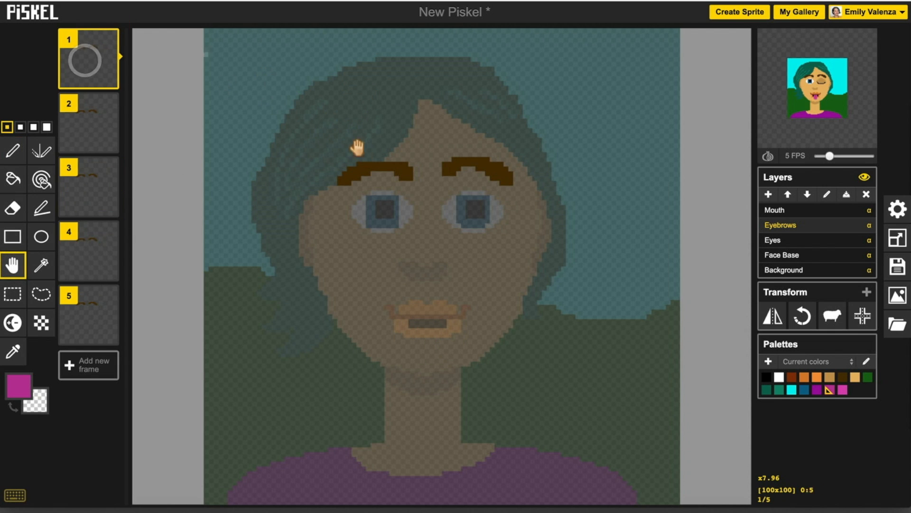
{"action": "left_click_drag", "start_coordinate": [389, 166], "coordinate": [368, 135]}
{"action": "left_click", "coordinate": [88, 124]}
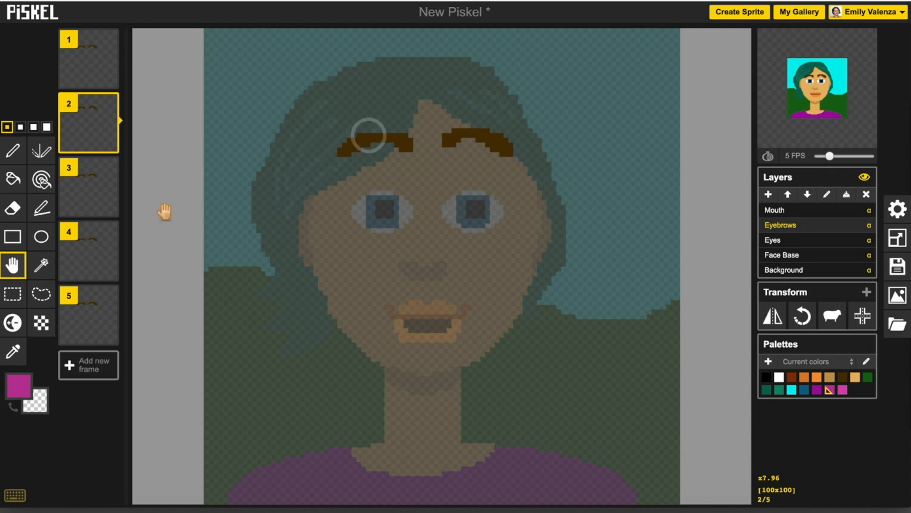
Step: Move the eyebrows up in frames 3 and 4, by about 3 px in frame 4
{"action": "left_click", "coordinate": [92, 194]}
{"action": "left_click_drag", "start_coordinate": [395, 169], "coordinate": [375, 151]}
{"action": "left_click", "coordinate": [105, 273]}
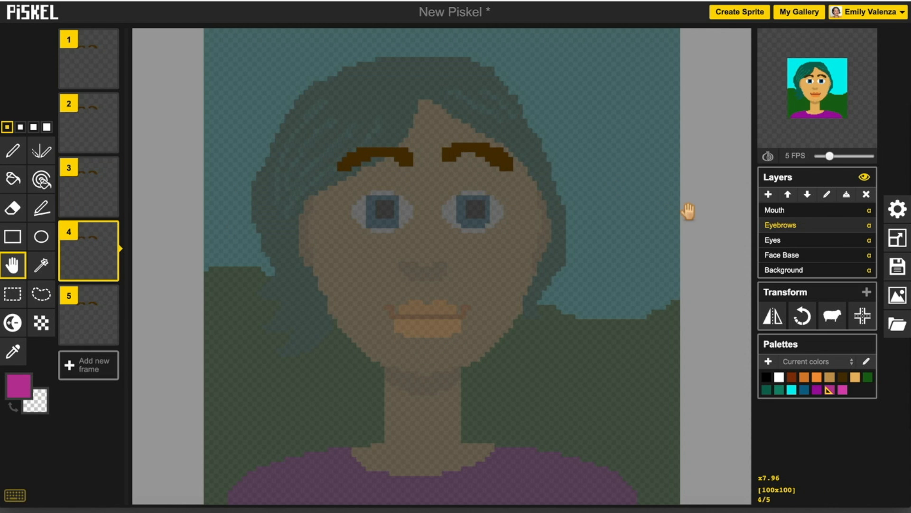
{"action": "mouse_move", "coordinate": [816, 84]}
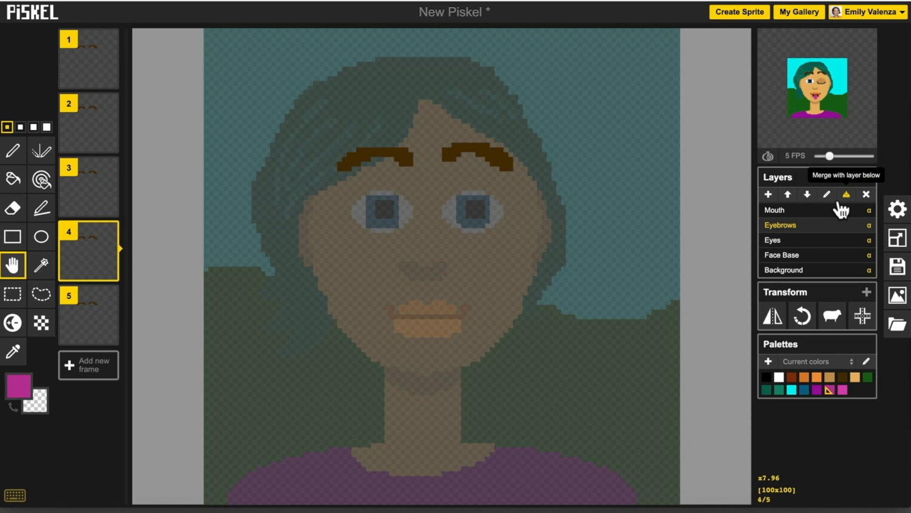
Step: Title the sprite "Self-Portrait" and save it online to the gallery
{"action": "left_click", "coordinate": [897, 266]}
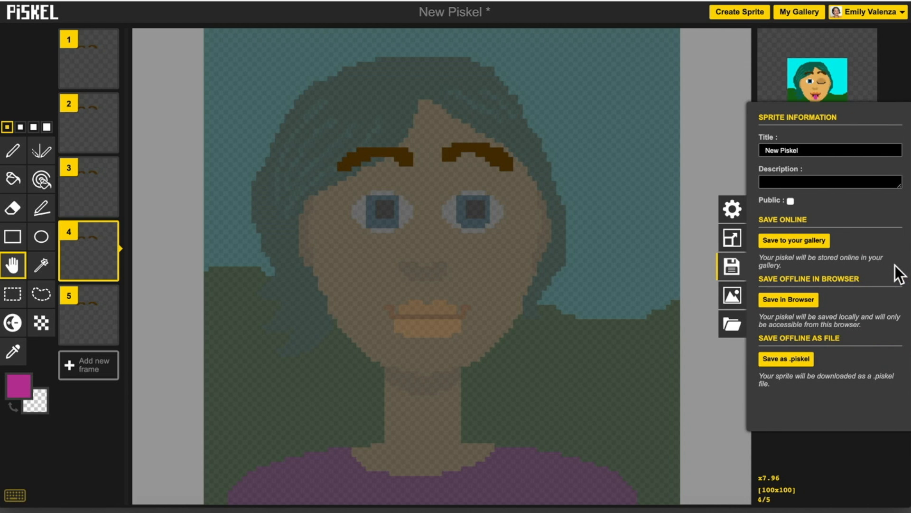
{"action": "left_click_drag", "start_coordinate": [812, 148], "coordinate": [768, 135]}
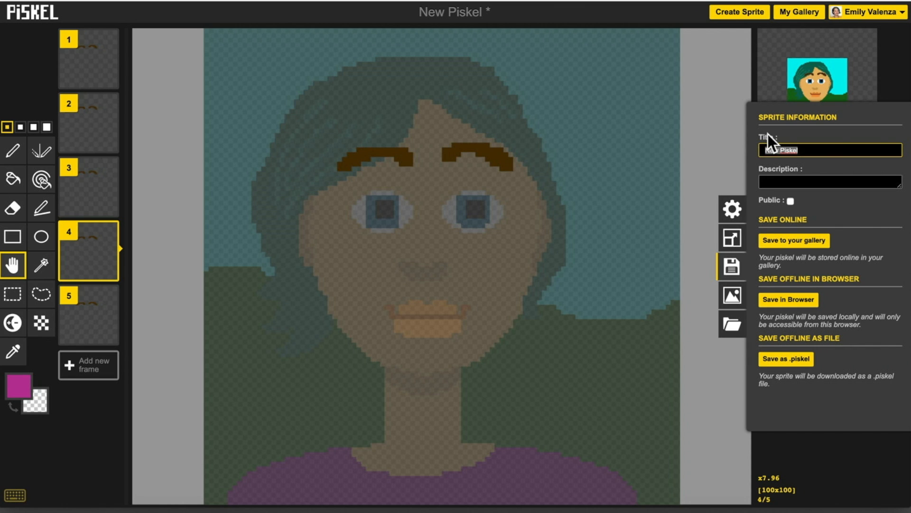
{"action": "type", "text": "Self-Portrait"}
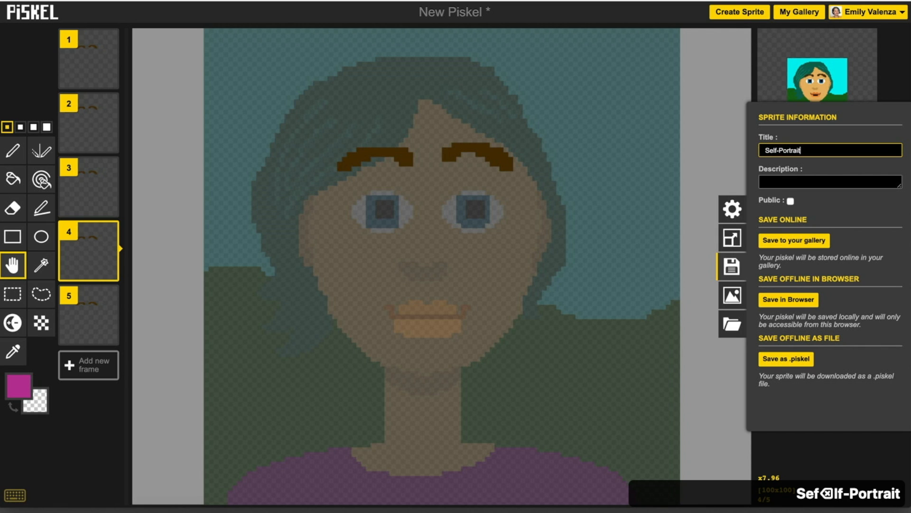
{"action": "left_click", "coordinate": [793, 241]}
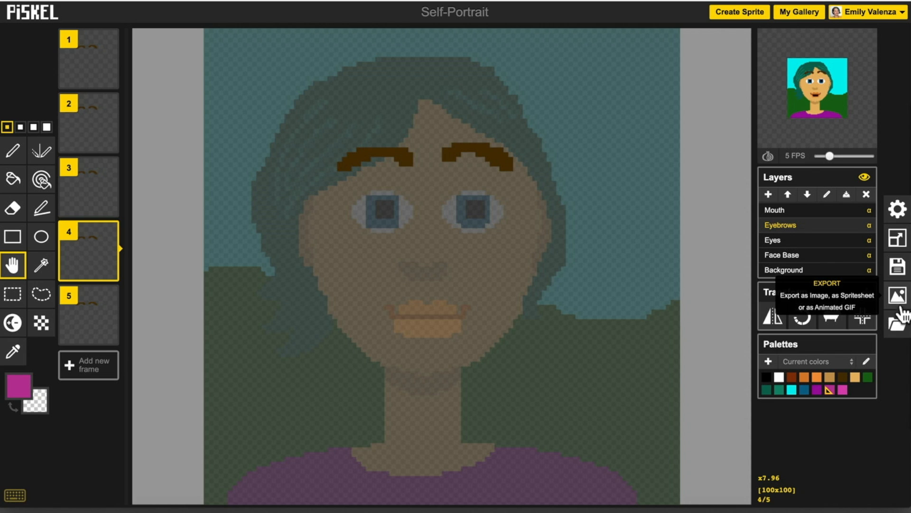
Step: Export the animation at 5.0x scale (500 × 500) and download it as a repeatedly looping animated GIF
{"action": "left_click", "coordinate": [899, 297]}
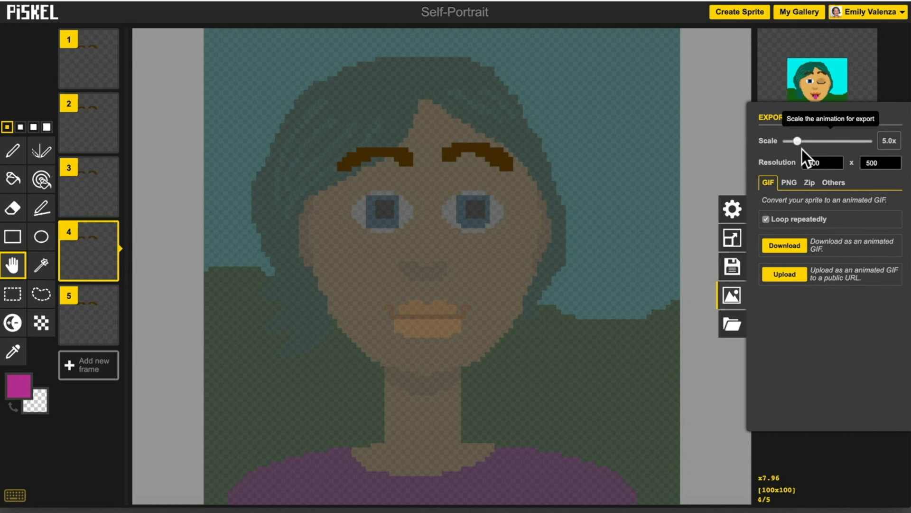
{"action": "left_click_drag", "start_coordinate": [793, 141], "coordinate": [797, 143]}
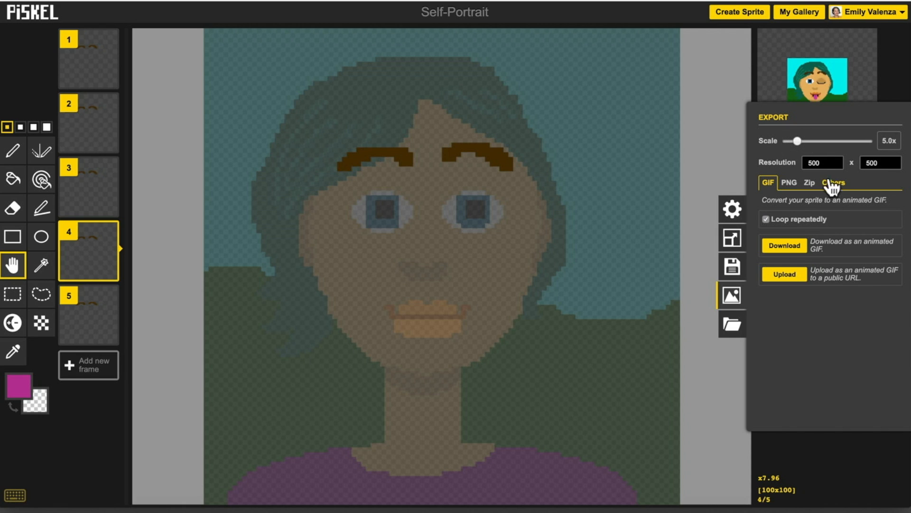
{"action": "left_click", "coordinate": [788, 251]}
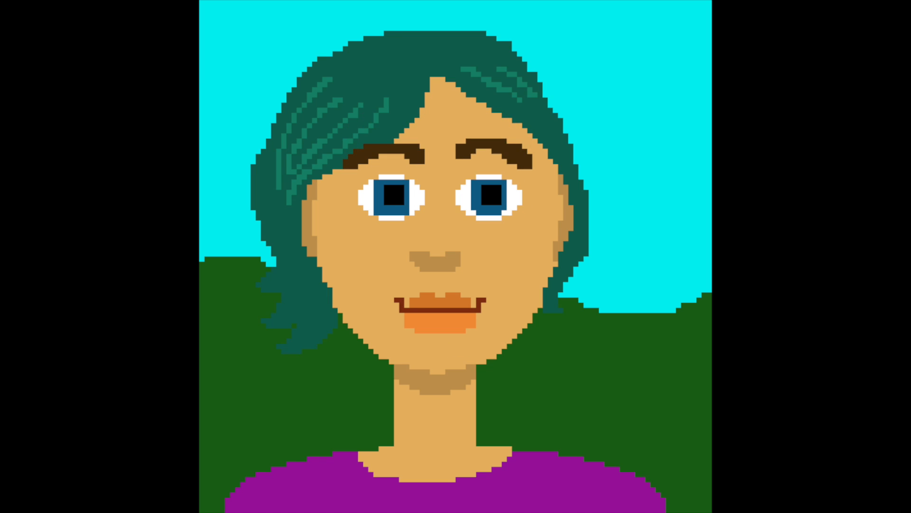